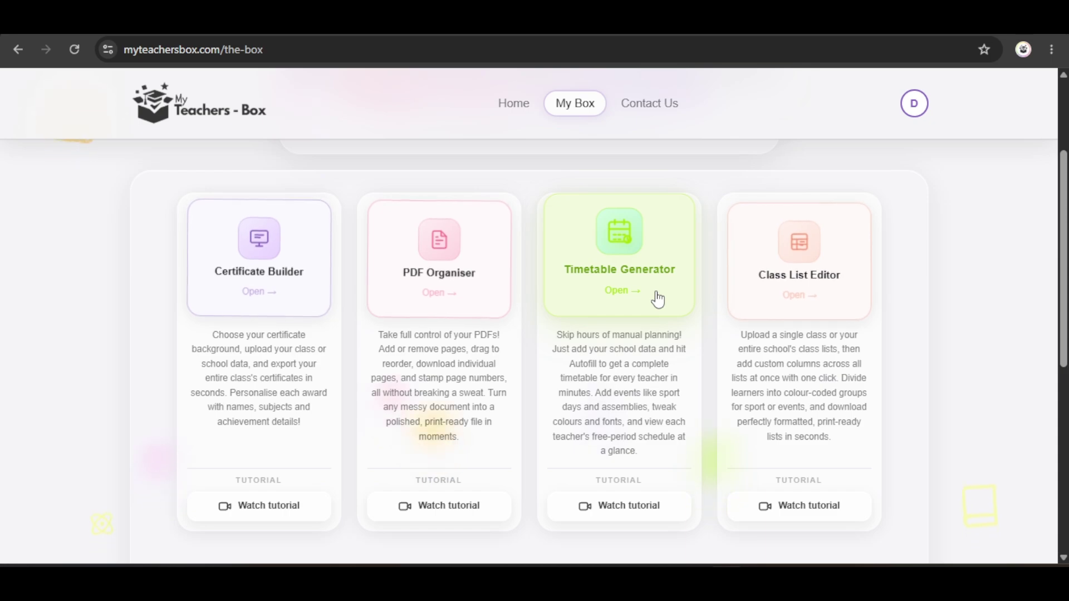
- Open the Timetable Generator, continue the in-progress Primary School Test 2026 setup, and advance past the grades to adding classes
click(622, 250)
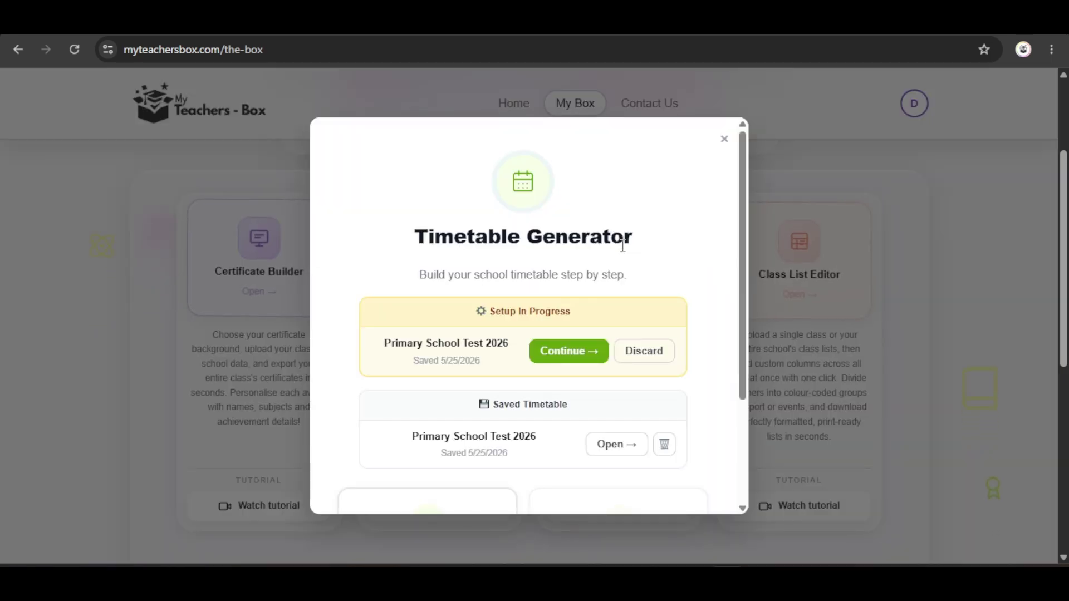
scroll(623, 247, down, 3)
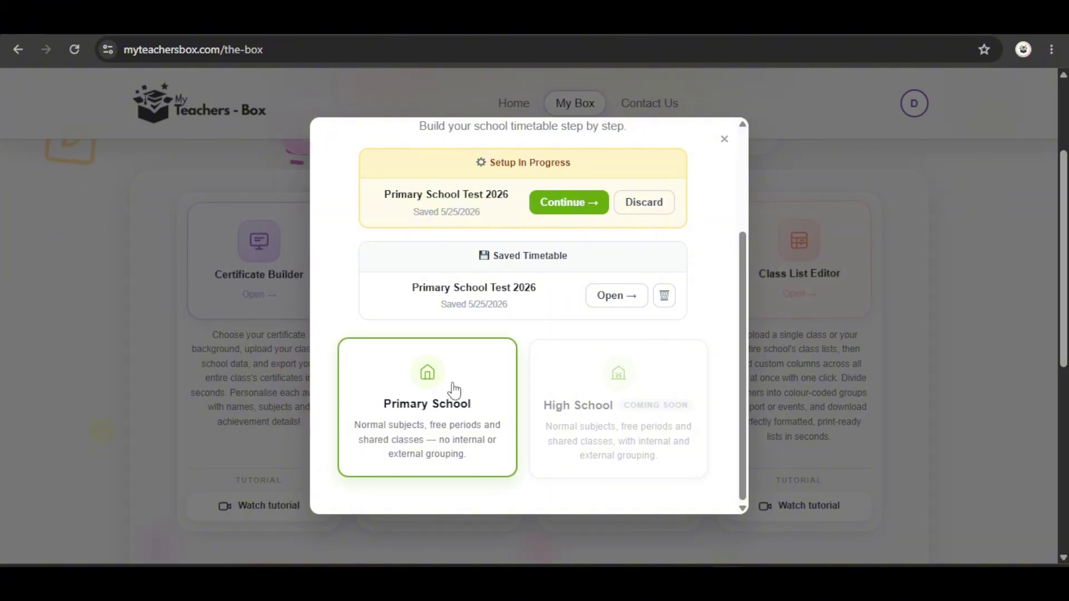
scroll(548, 362, up, 1)
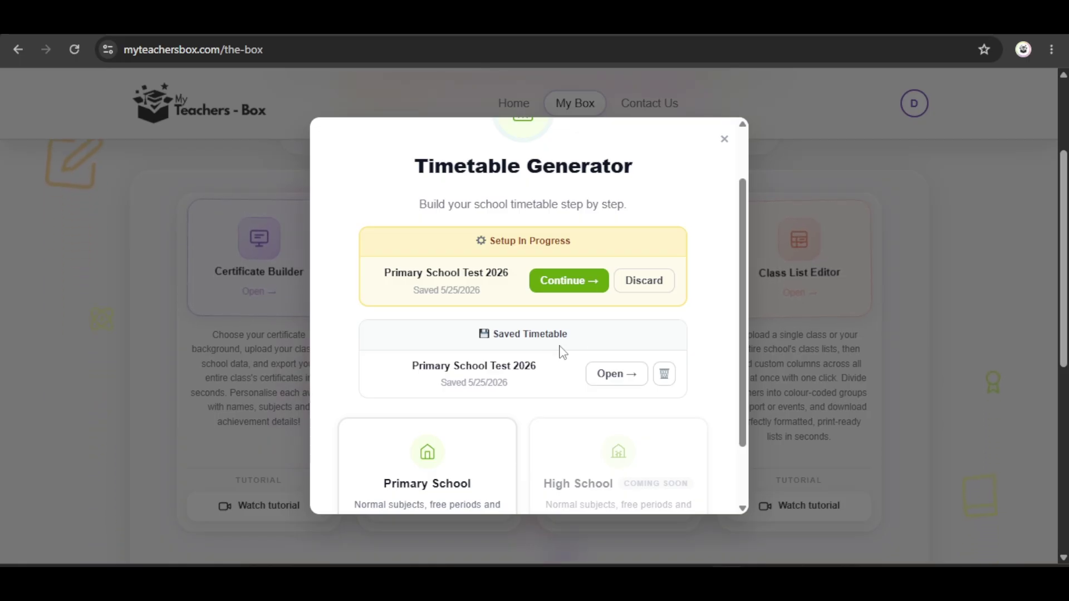
click(580, 290)
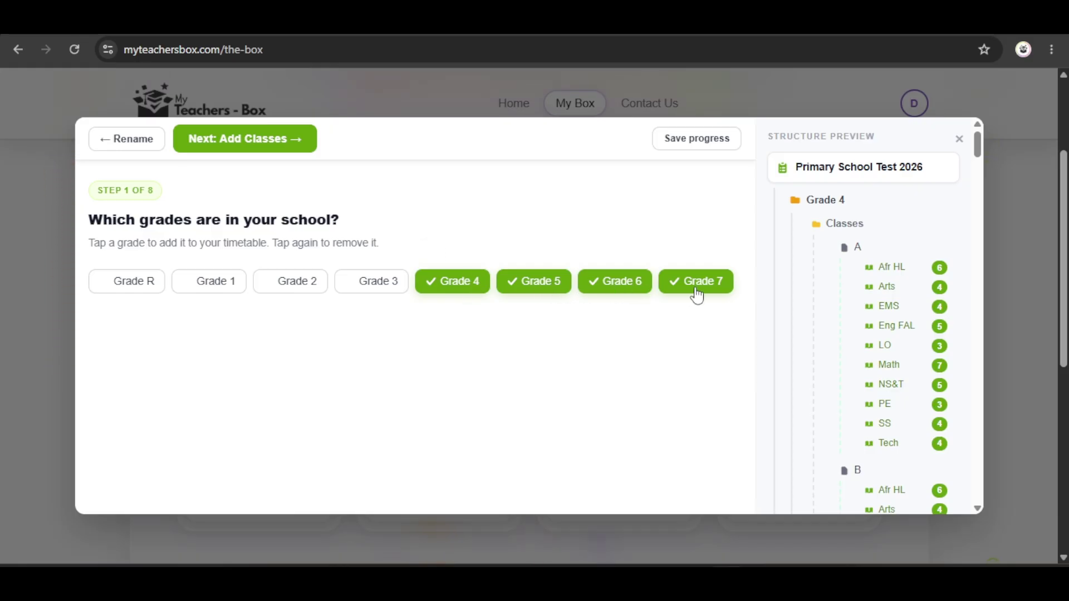
click(290, 153)
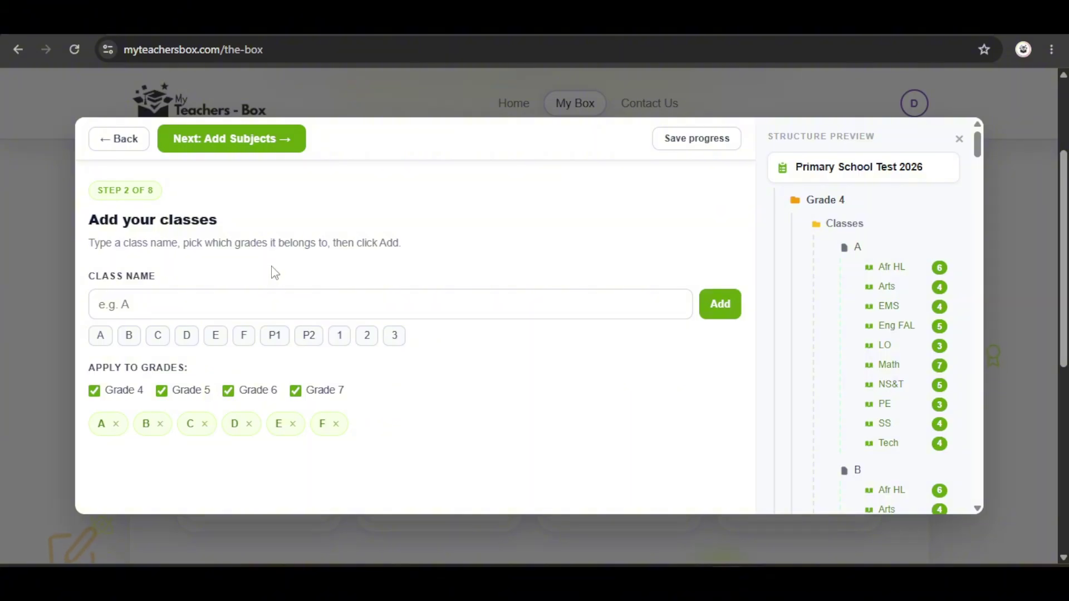
click(239, 305)
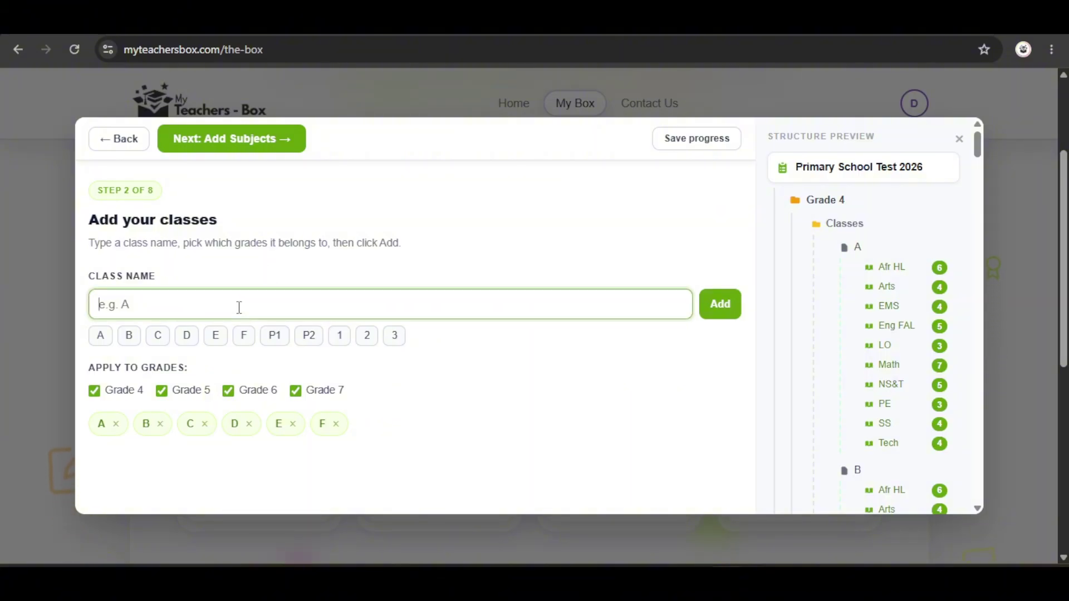
text(G)
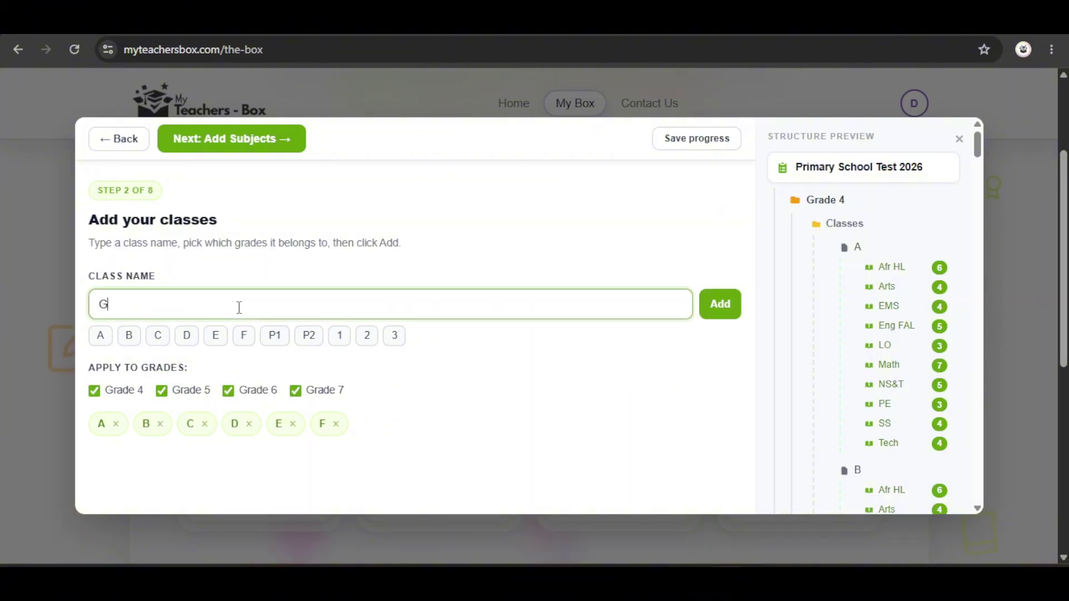
key(BackSpace)
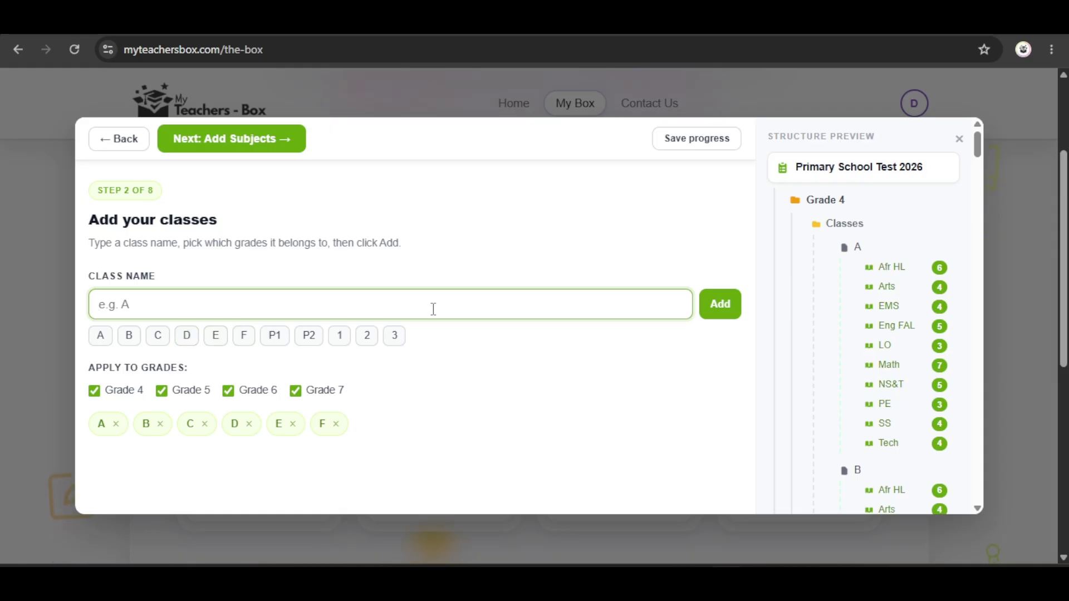
click(458, 384)
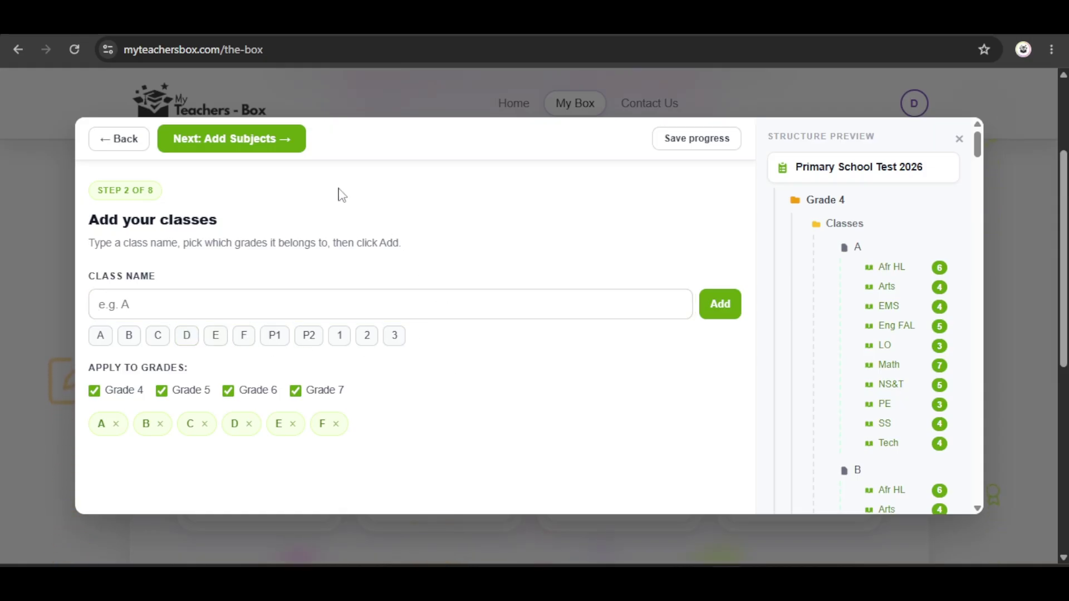
- Keep the existing classes and advance the setup to adding subjects
click(263, 143)
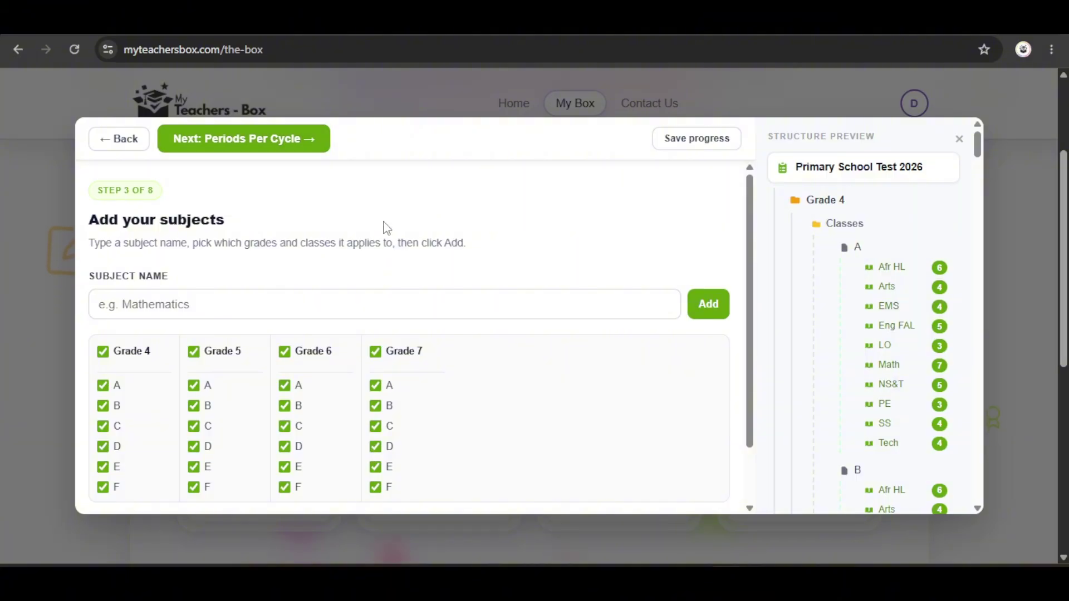
scroll(434, 273, down, 2)
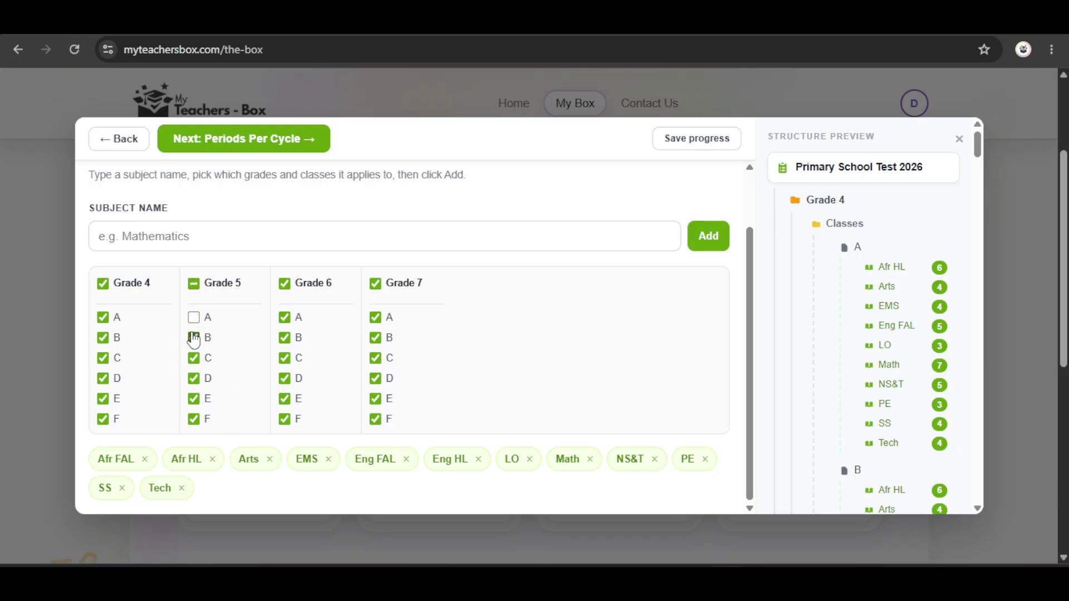
click(194, 317)
- Add a subject named Lo T to all classes in Grades 4 to 7, and remove it again
click(328, 238)
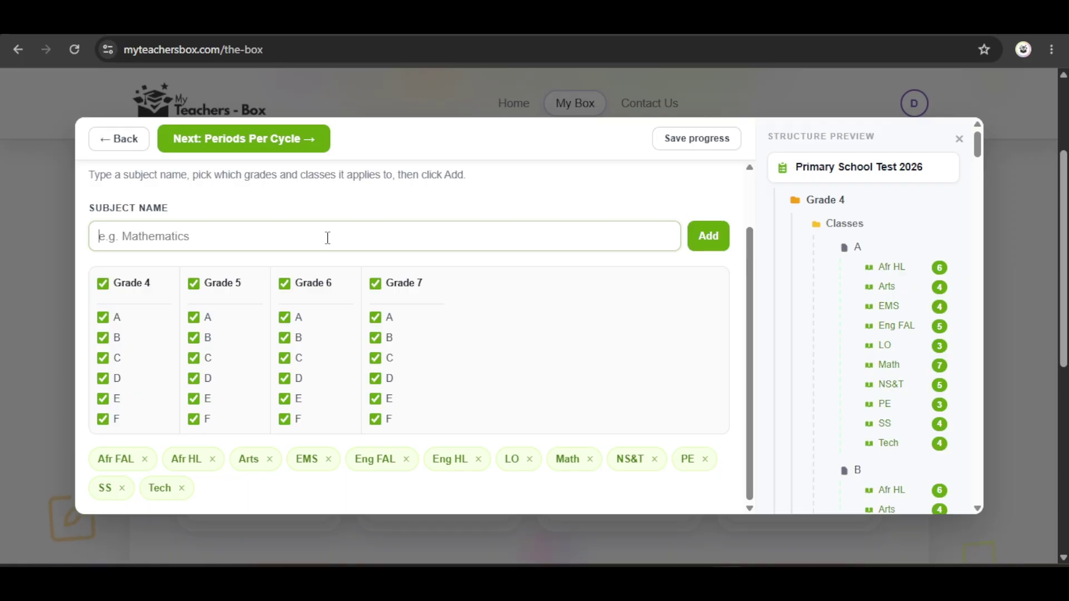
text(Lo T)
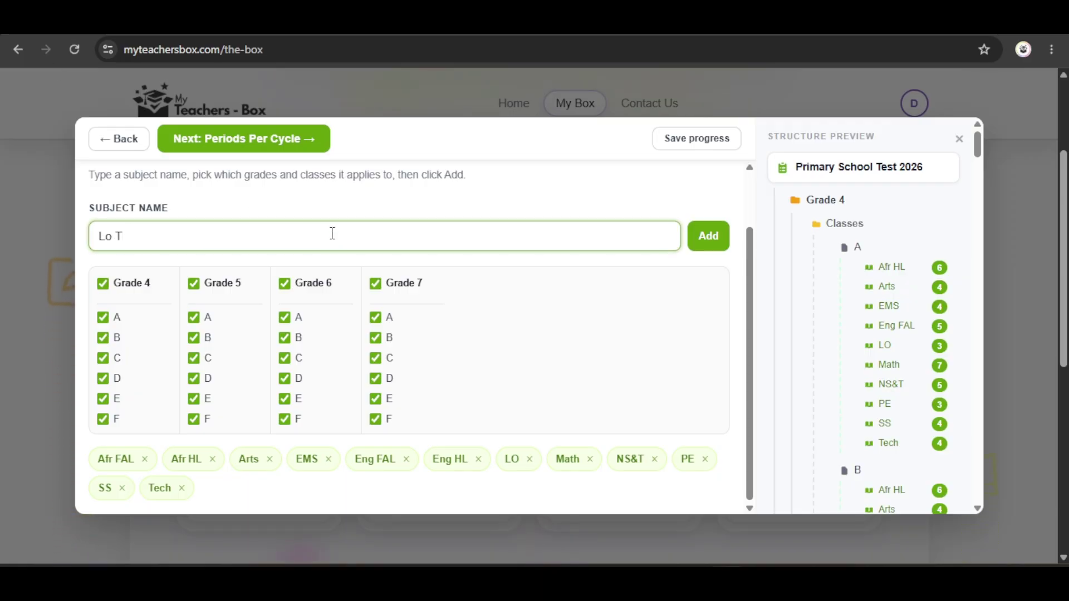
click(706, 236)
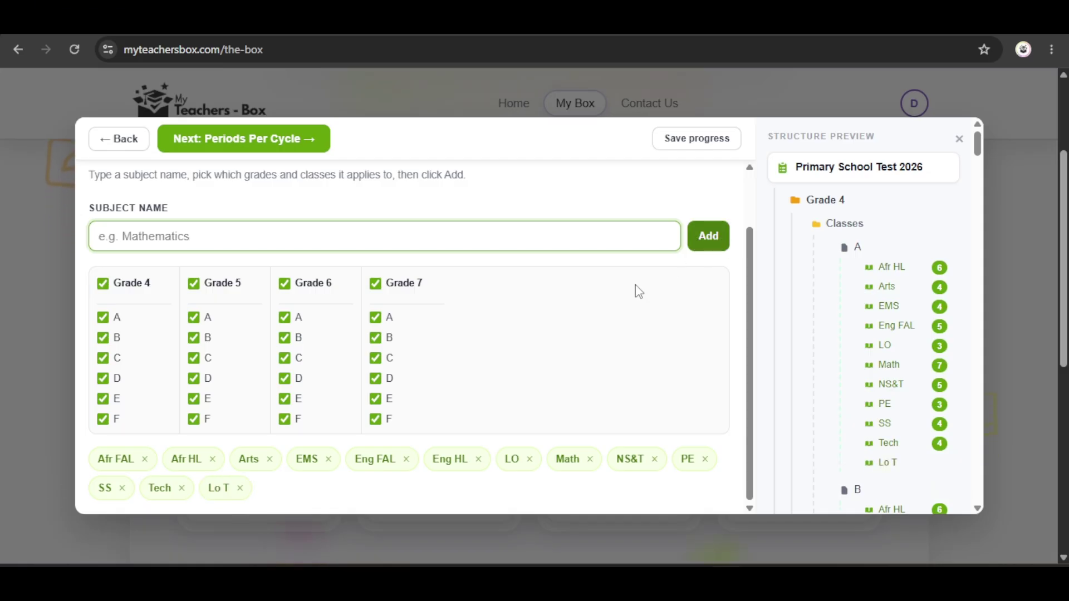
click(241, 488)
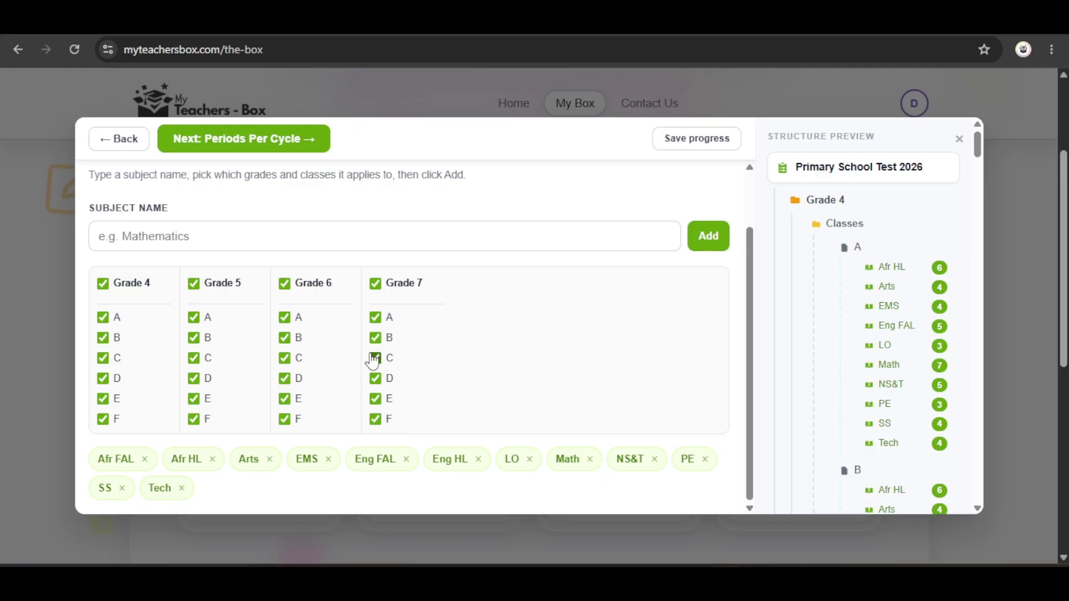
click(375, 318)
click(377, 338)
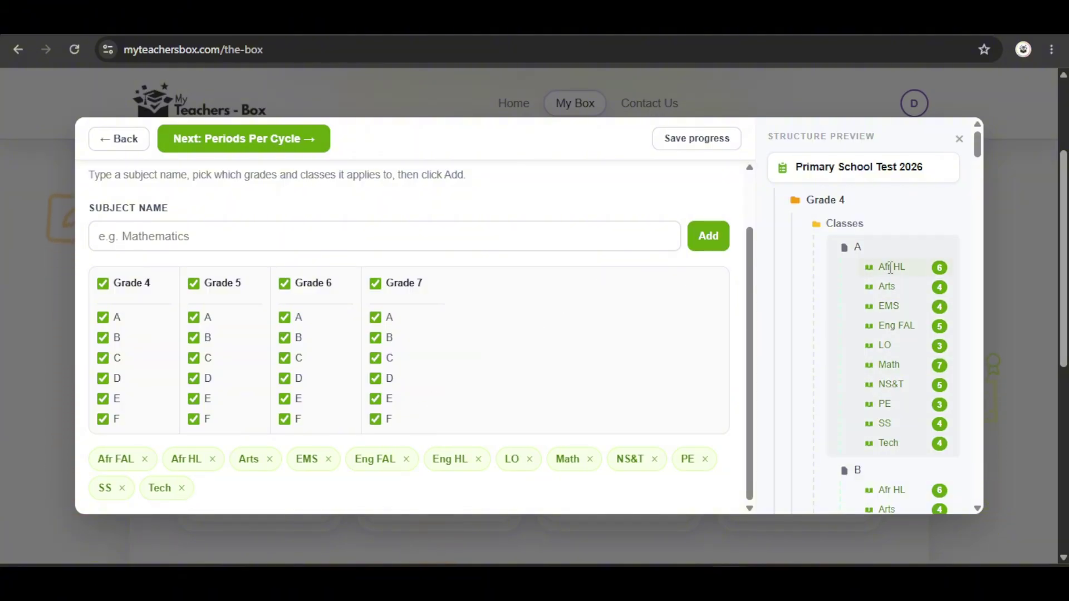
- Review the Grade 4 classes' subjects in the structure preview and advance to Periods Per Cycle
scroll(885, 271, down, 1)
scroll(885, 271, down, 8)
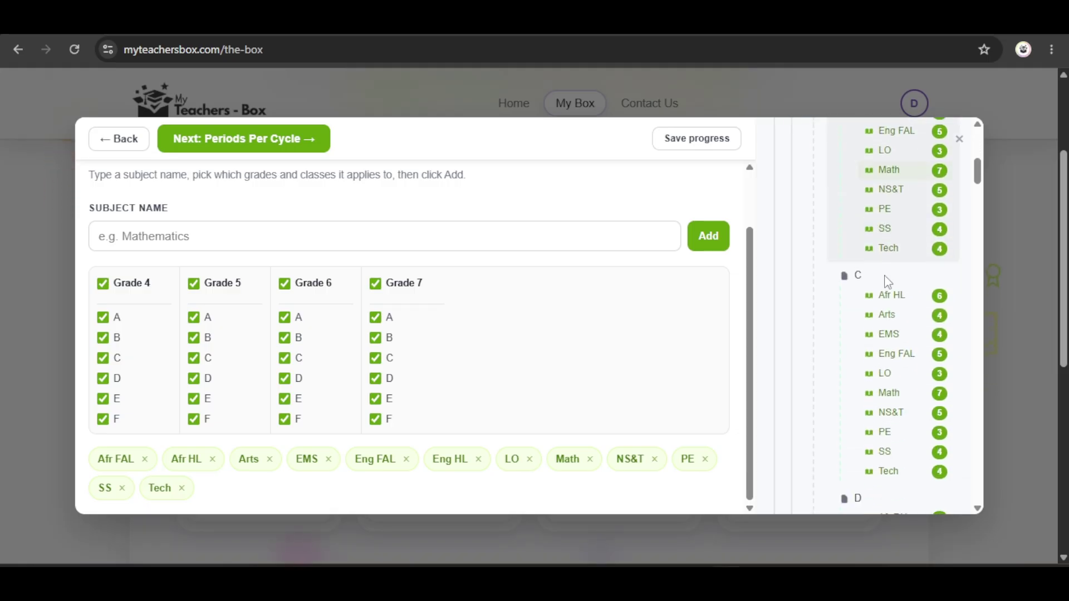
scroll(886, 284, down, 3)
scroll(885, 292, up, 8)
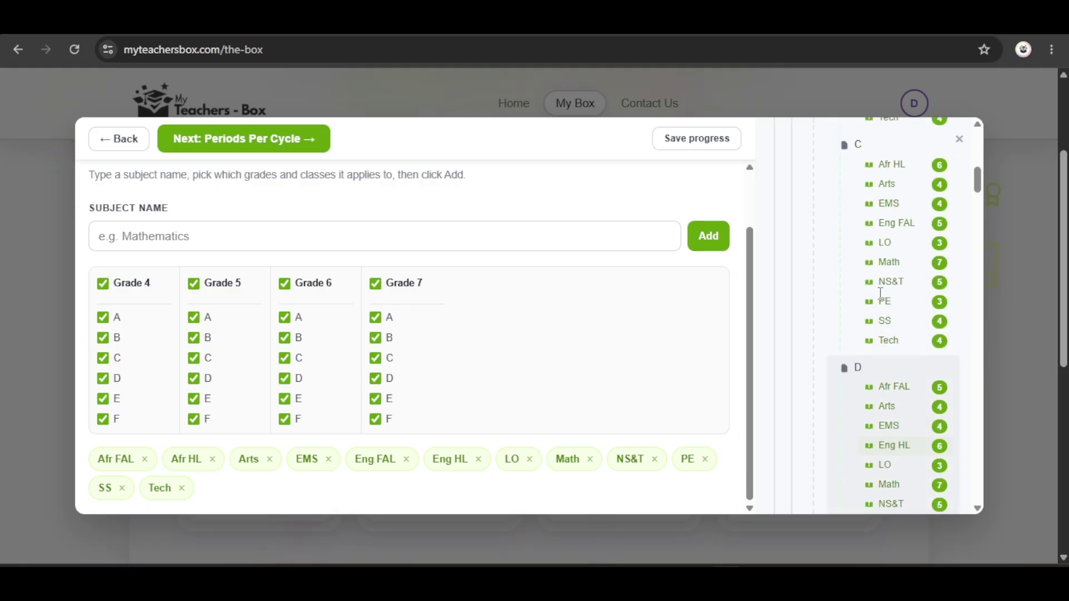
scroll(883, 299, up, 4)
click(322, 149)
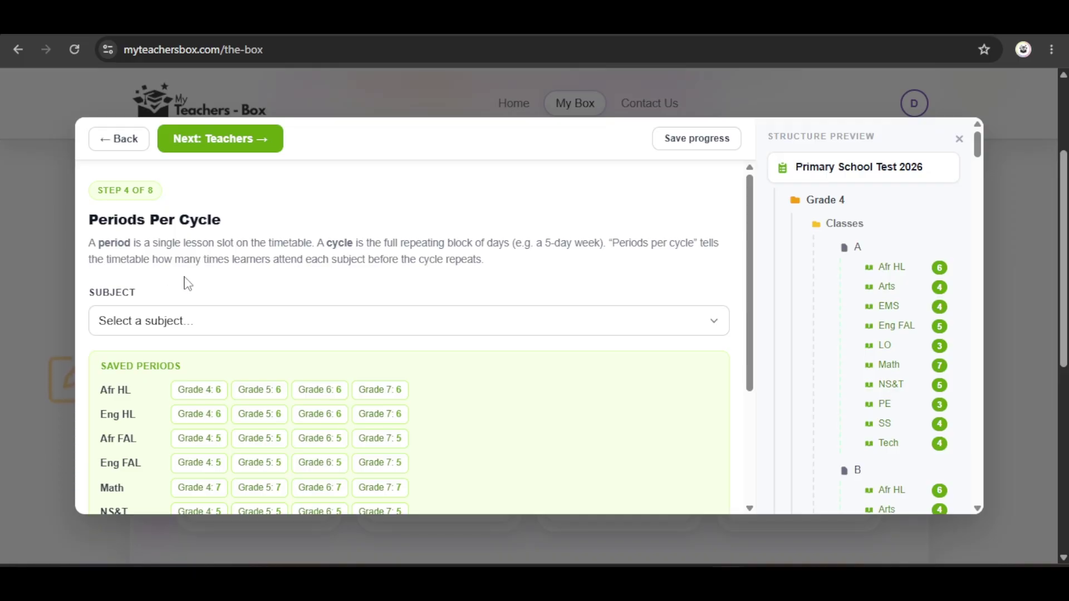
- Select Math and examine its periods per cycle for each grade, along with the saved periods and the preview's class counts
click(191, 327)
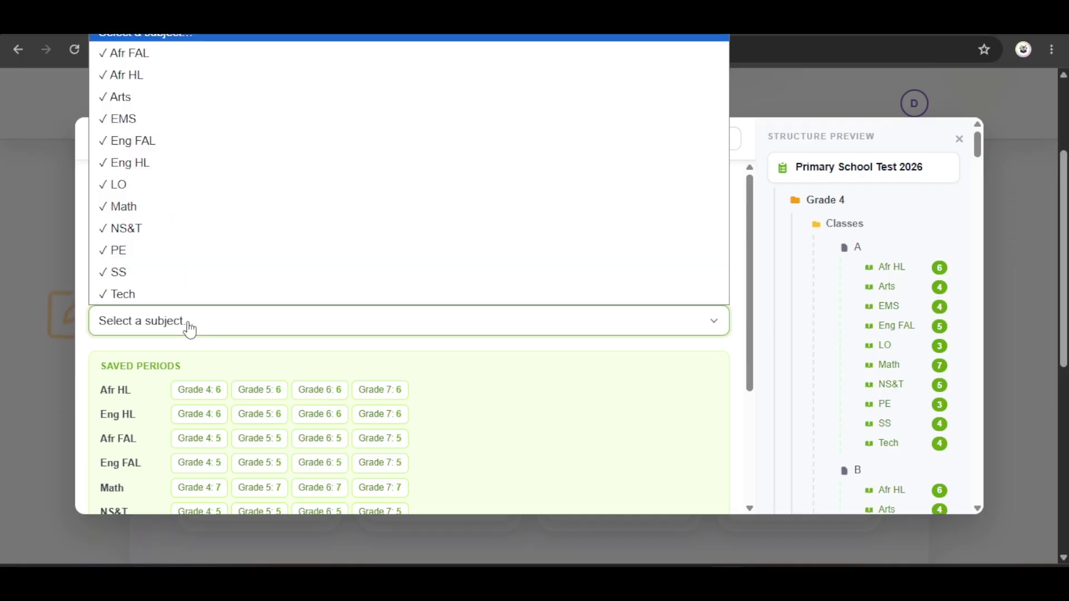
click(162, 207)
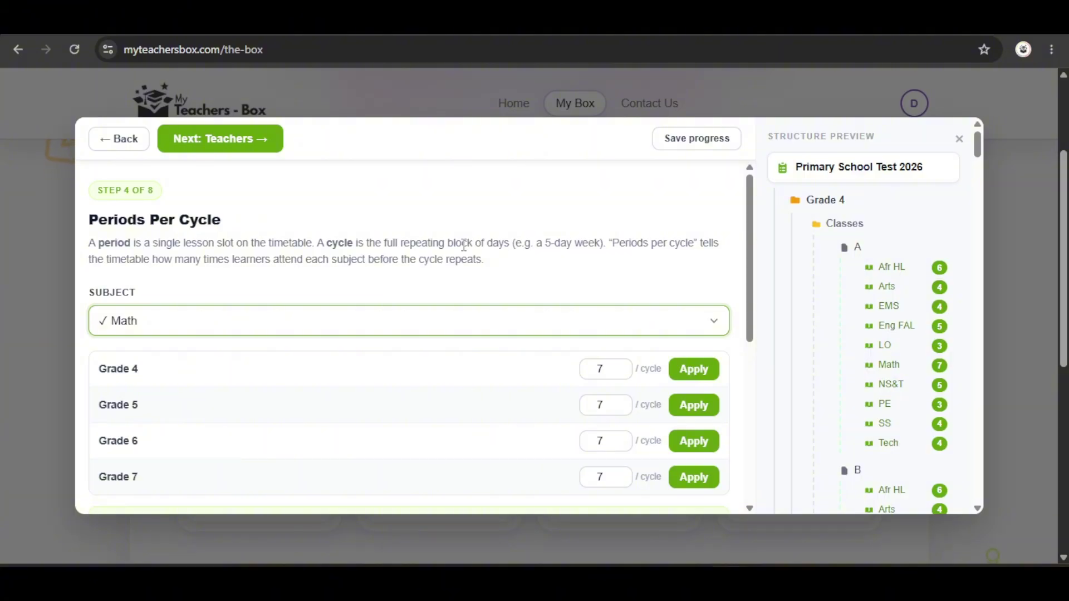
scroll(384, 276, down, 1)
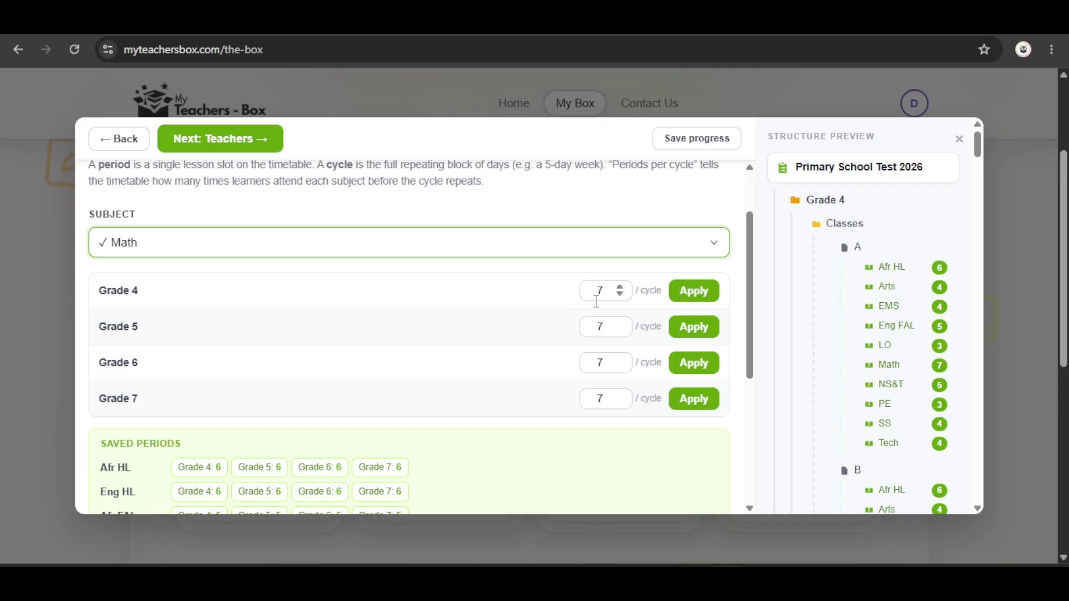
scroll(495, 315, down, 3)
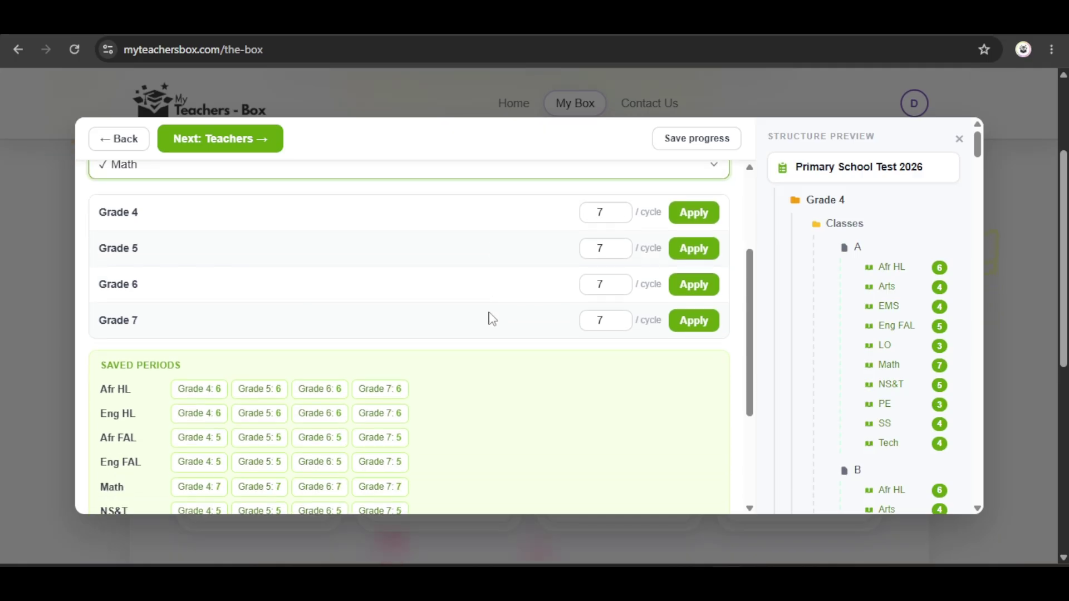
scroll(919, 275, down, 1)
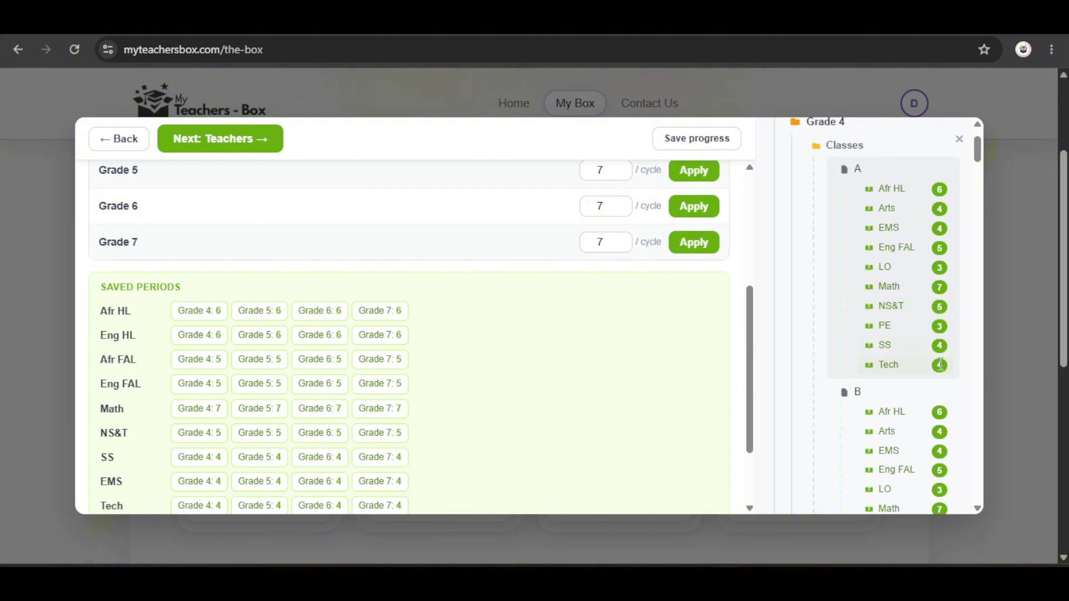
scroll(945, 380, down, 6)
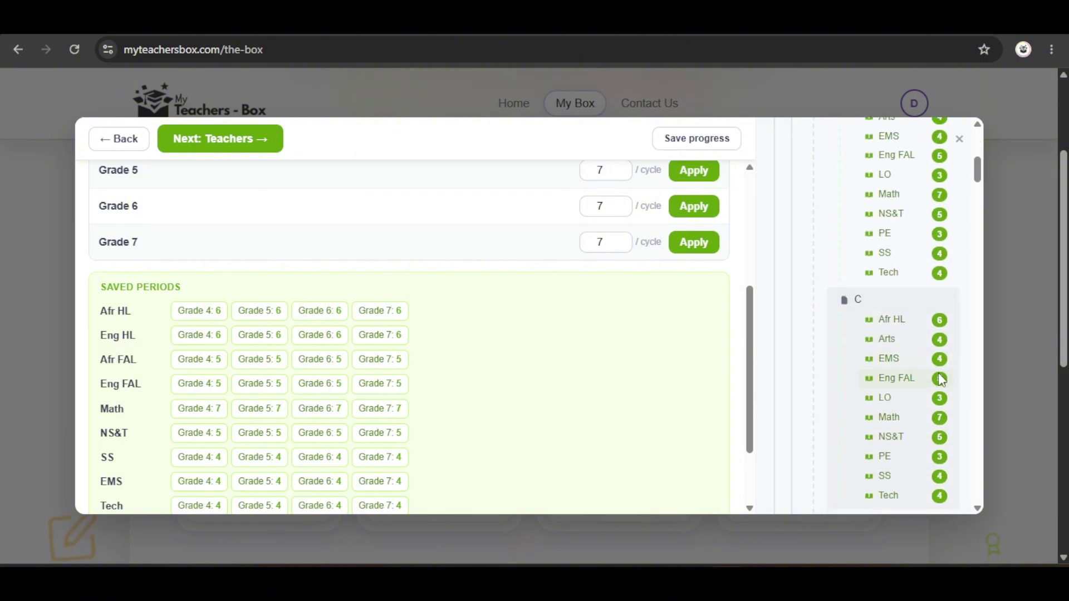
scroll(939, 382, down, 4)
scroll(930, 368, up, 11)
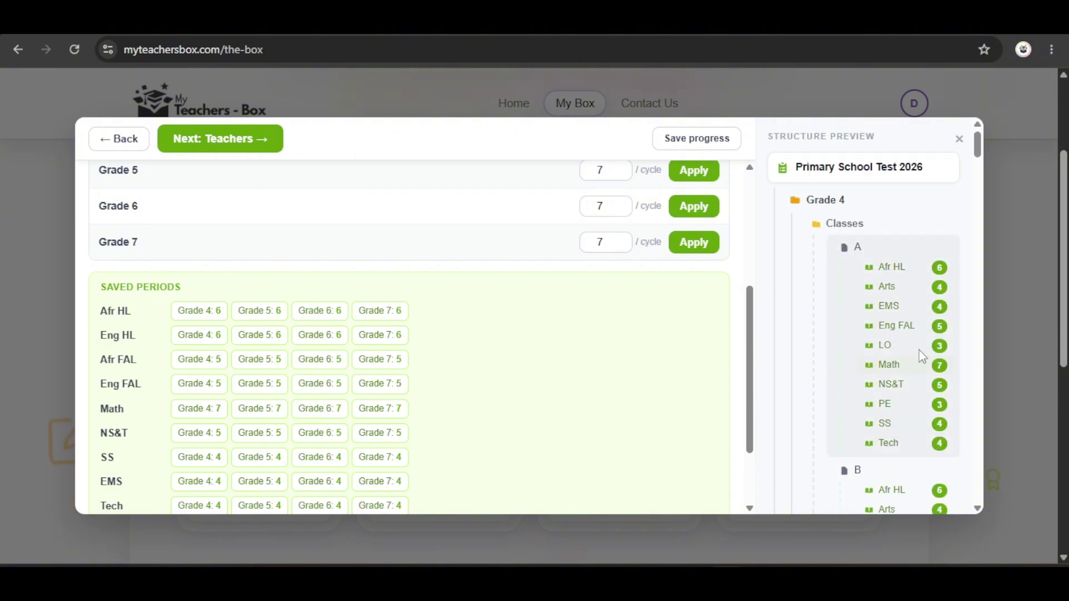
- Advance to the Teachers step and look through the entry fields and the list of added teachers
click(242, 147)
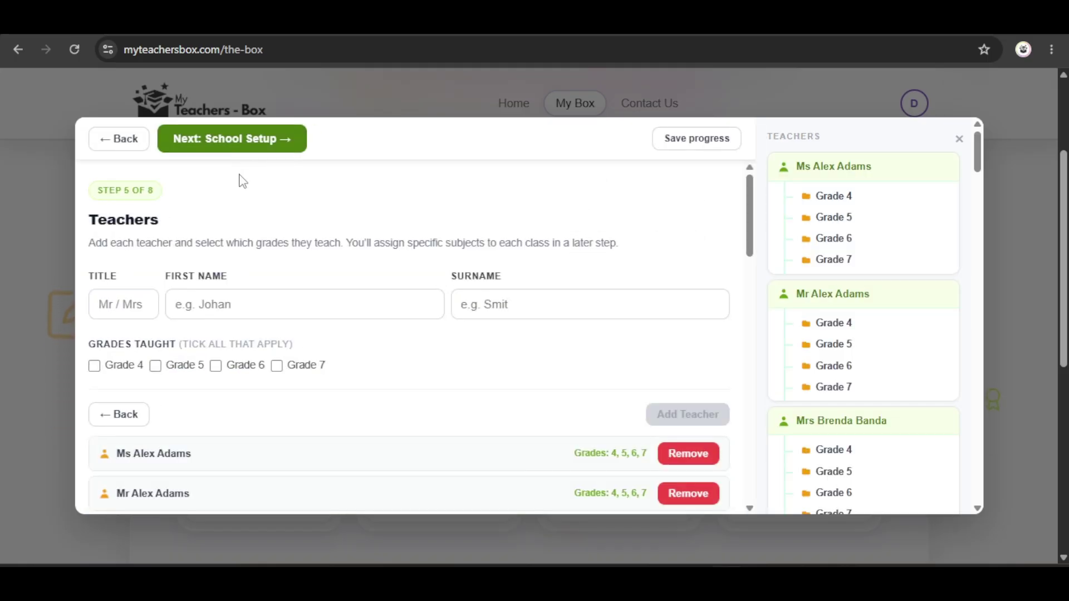
click(136, 306)
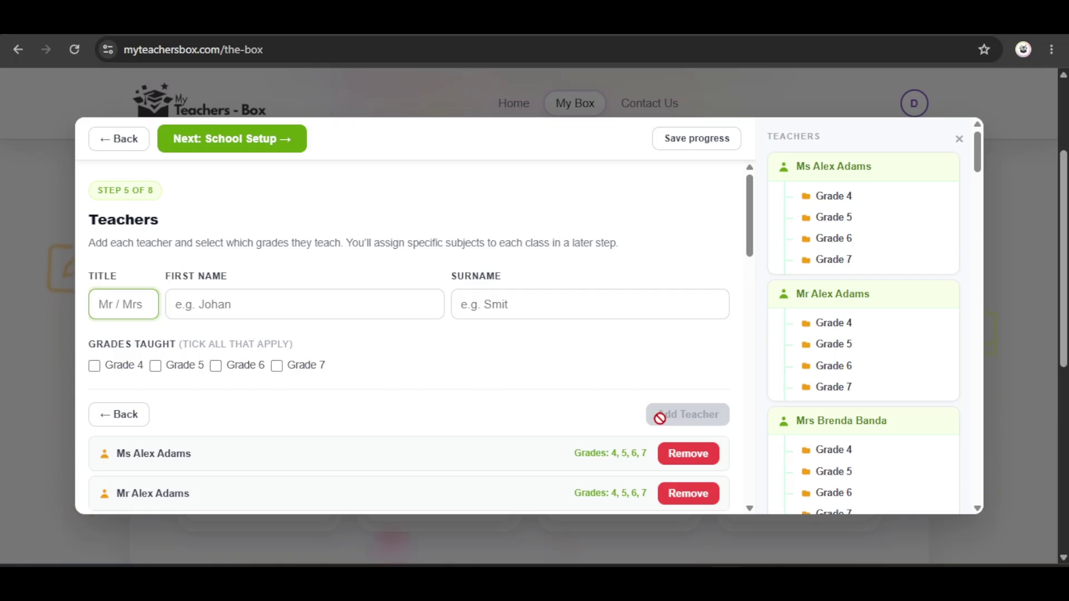
scroll(550, 376, down, 6)
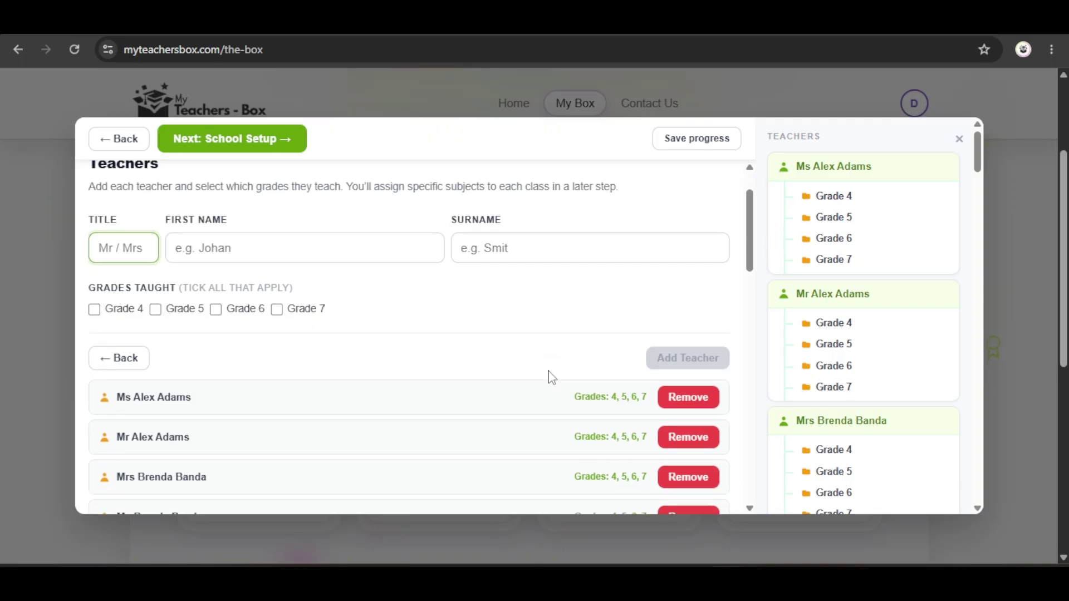
scroll(829, 290, down, 1)
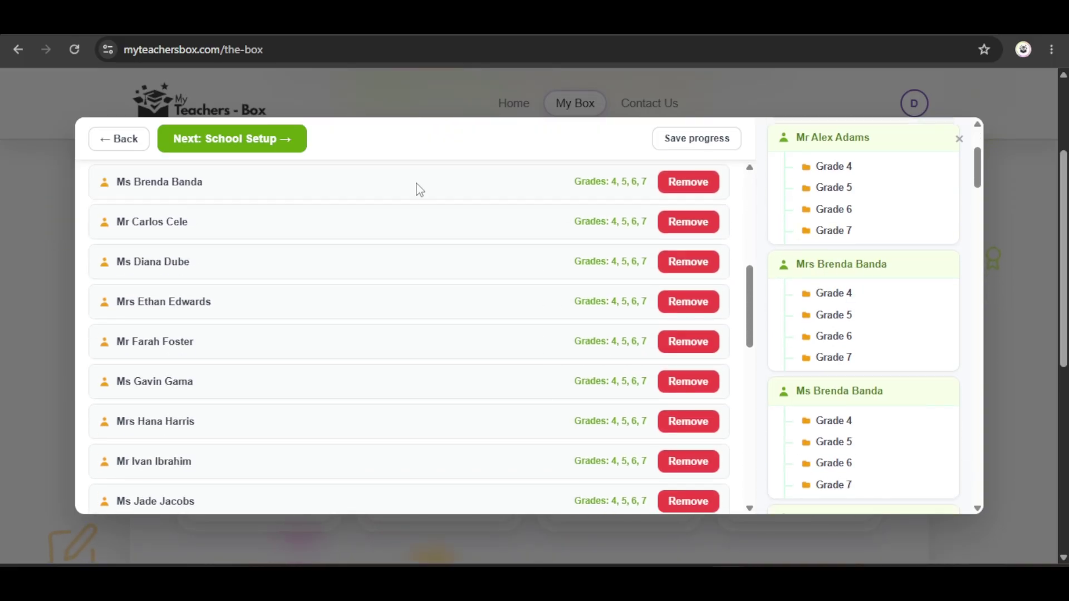
- Advance to School Setup and show the explanation of the minimum periods needed
click(250, 155)
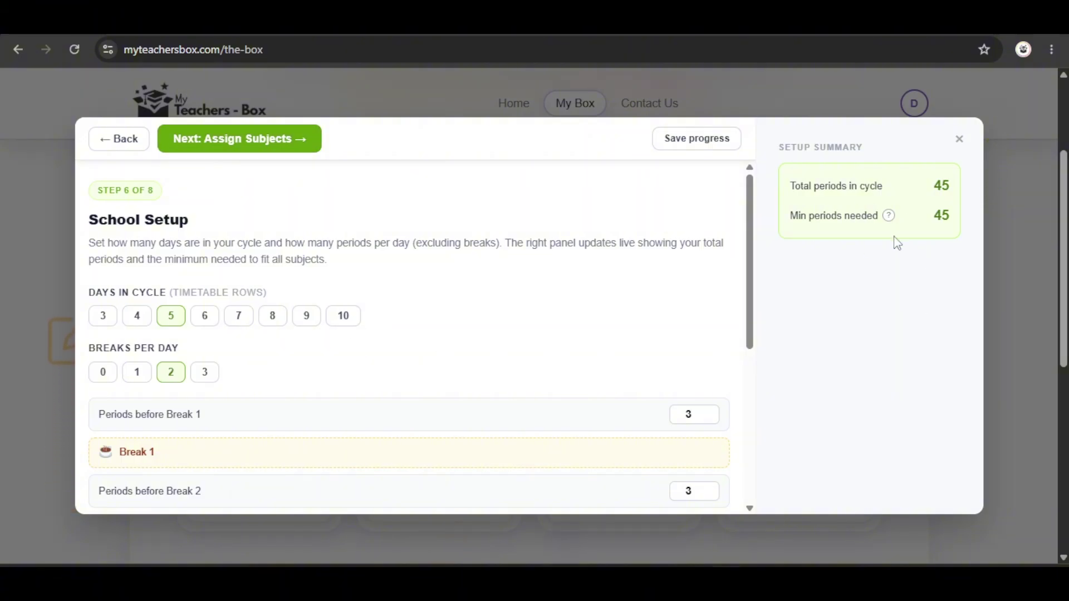
mouse_move(894, 226)
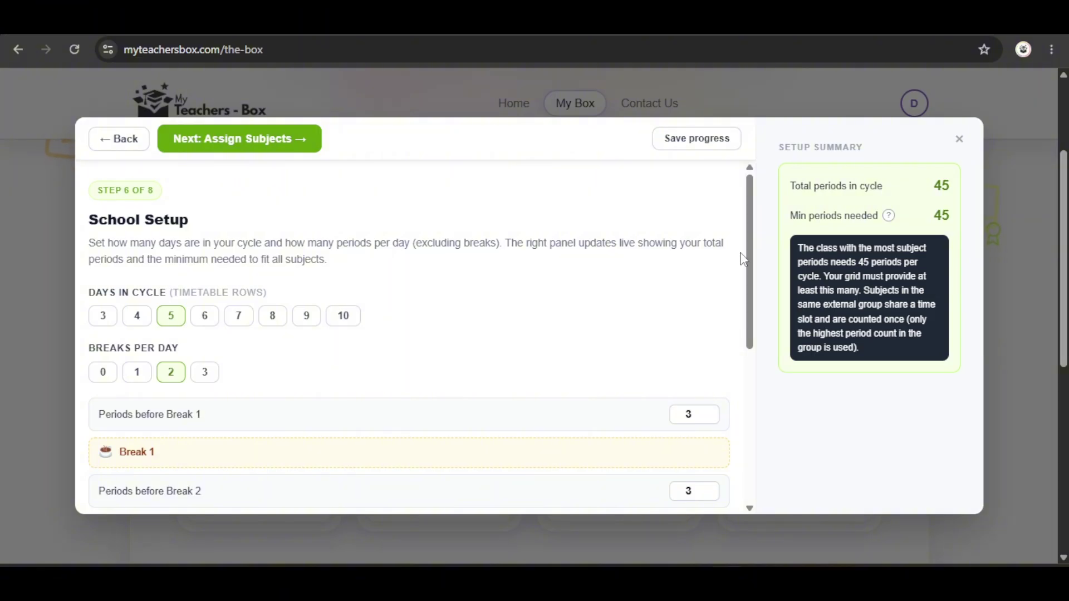
- Try 4 and 3 periods before Break 1, and leave the value at 2
click(706, 412)
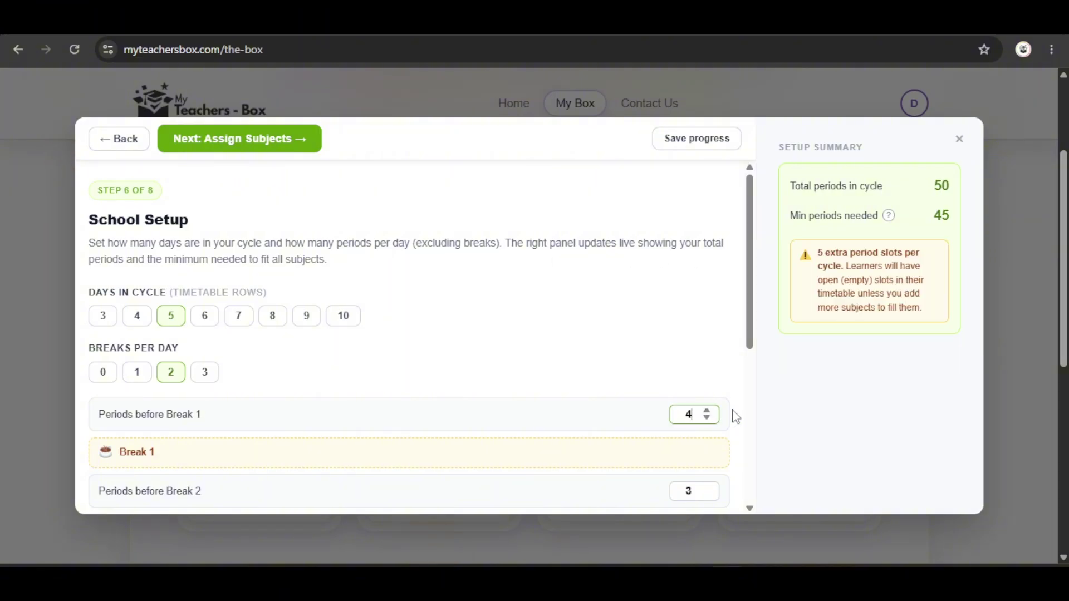
click(708, 419)
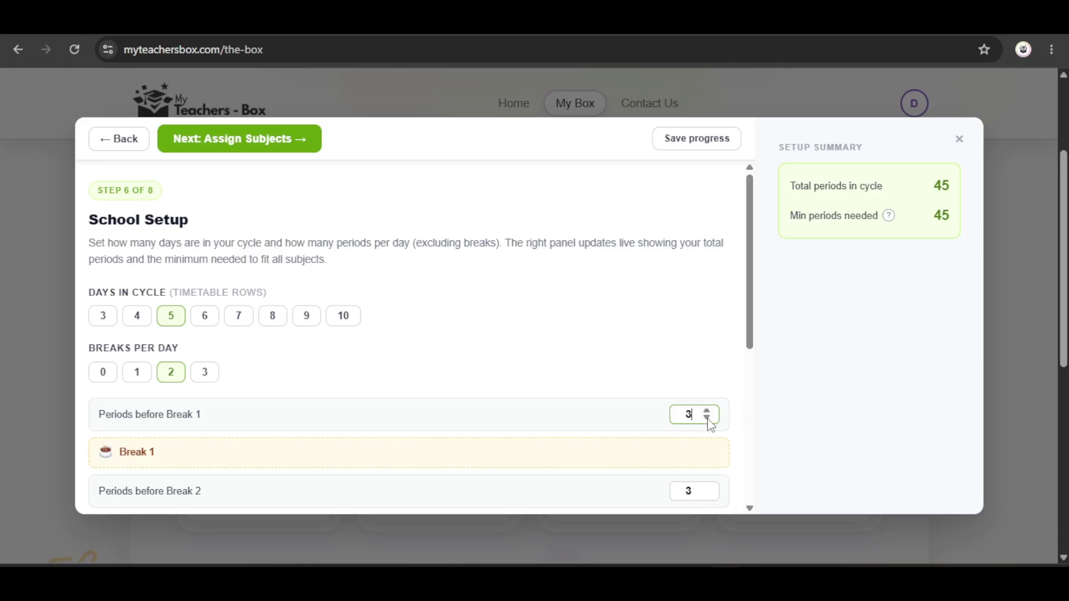
click(708, 419)
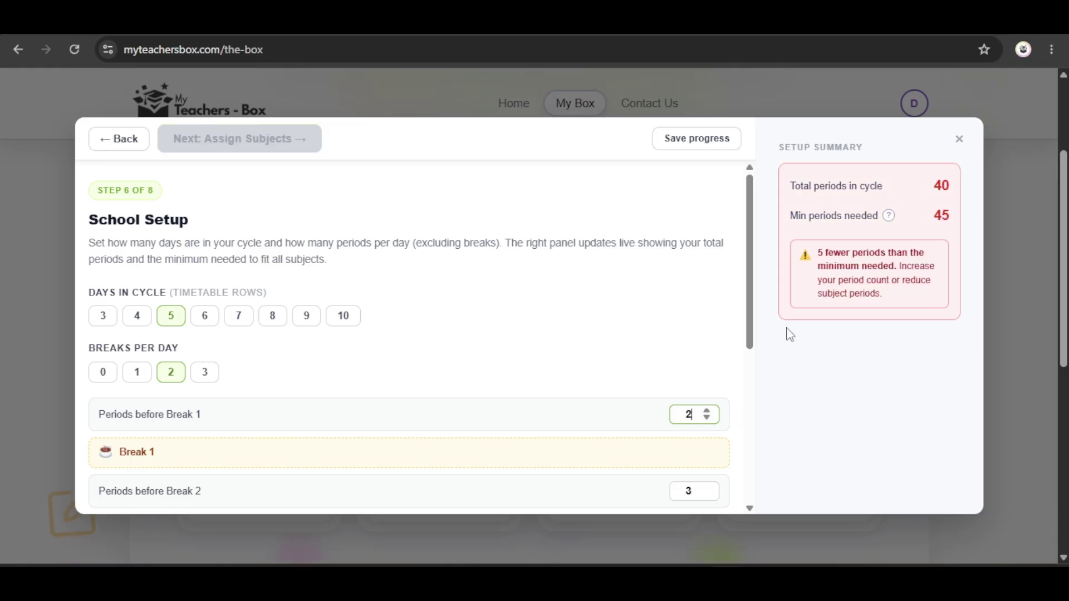
- Set the periods before Break 1 to 3, and keep 3 periods before and after Break 2
click(706, 412)
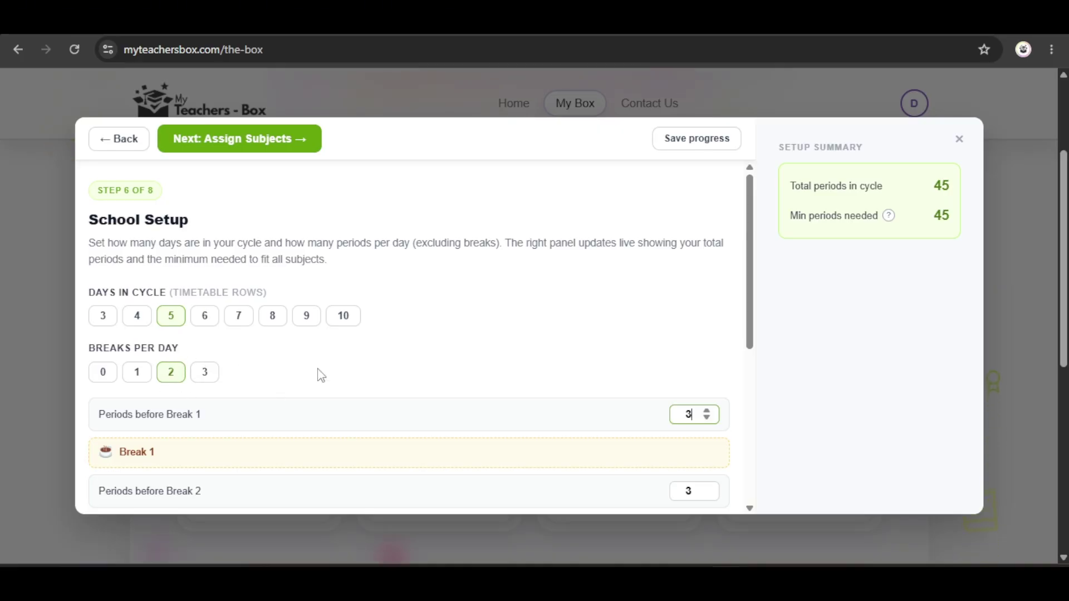
scroll(406, 374, down, 2)
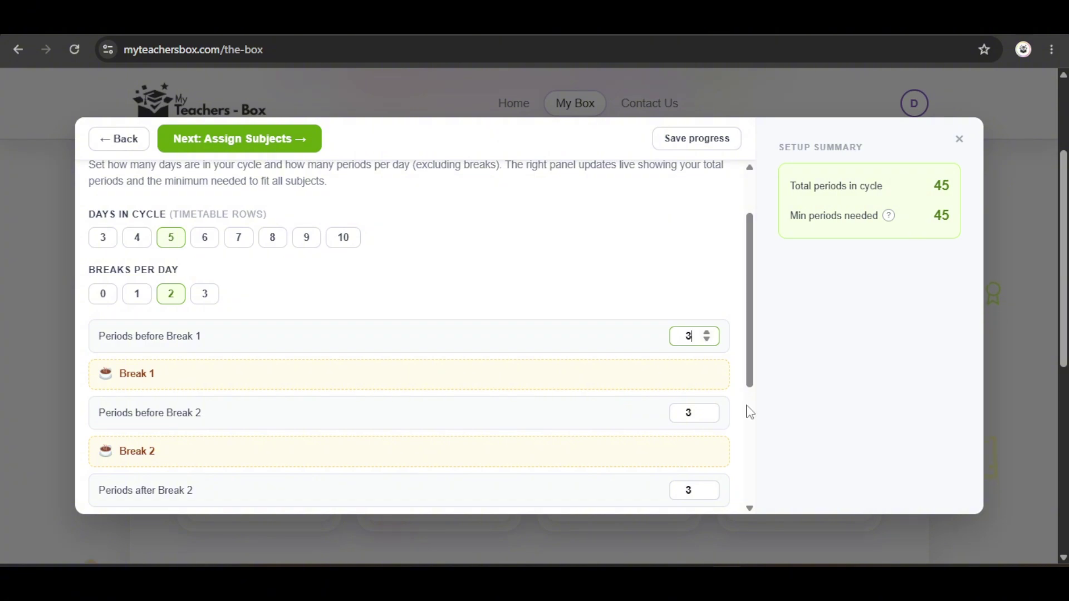
scroll(758, 383, down, 2)
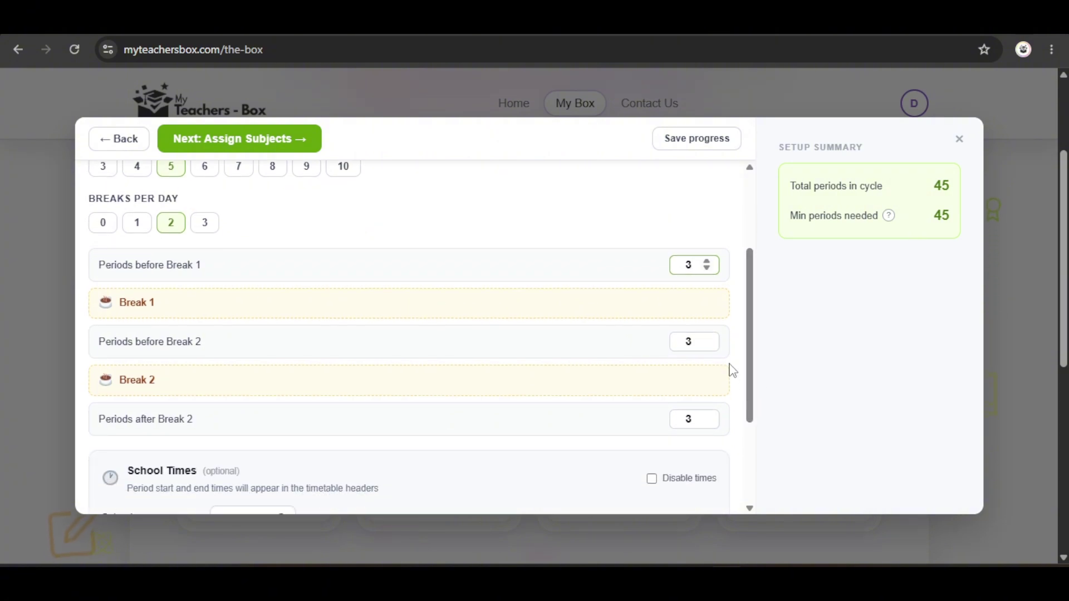
click(691, 342)
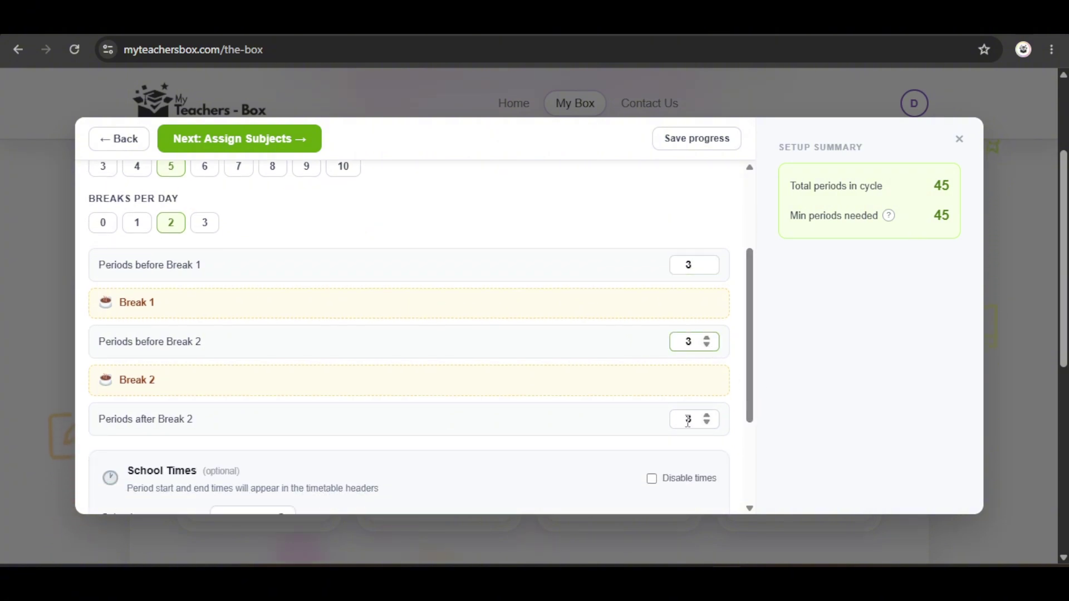
click(694, 424)
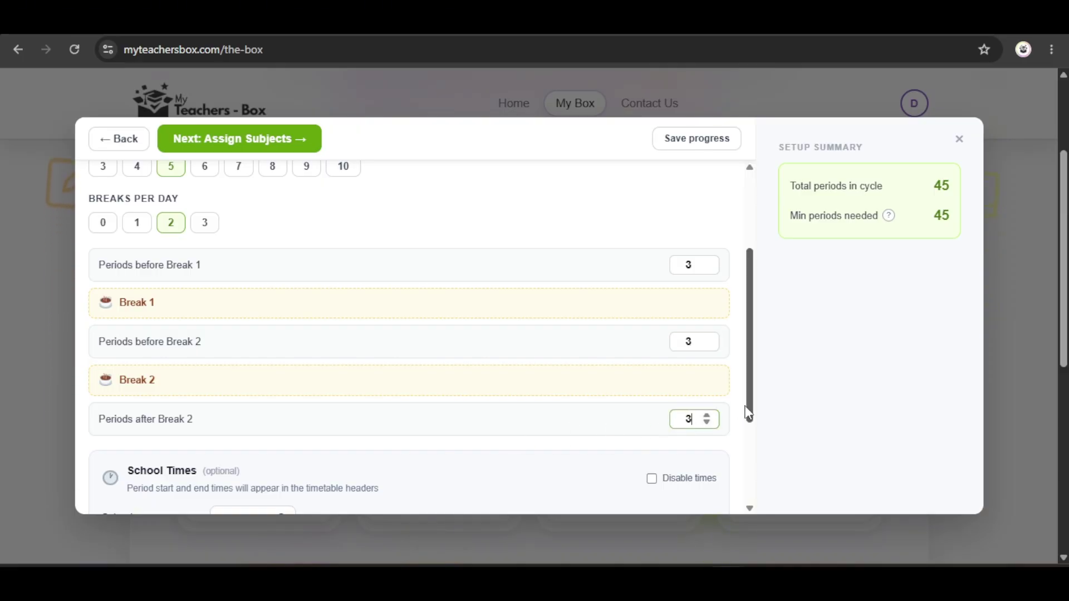
- Set the period duration in School Times to 35 minutes
drag(749, 415, 753, 504)
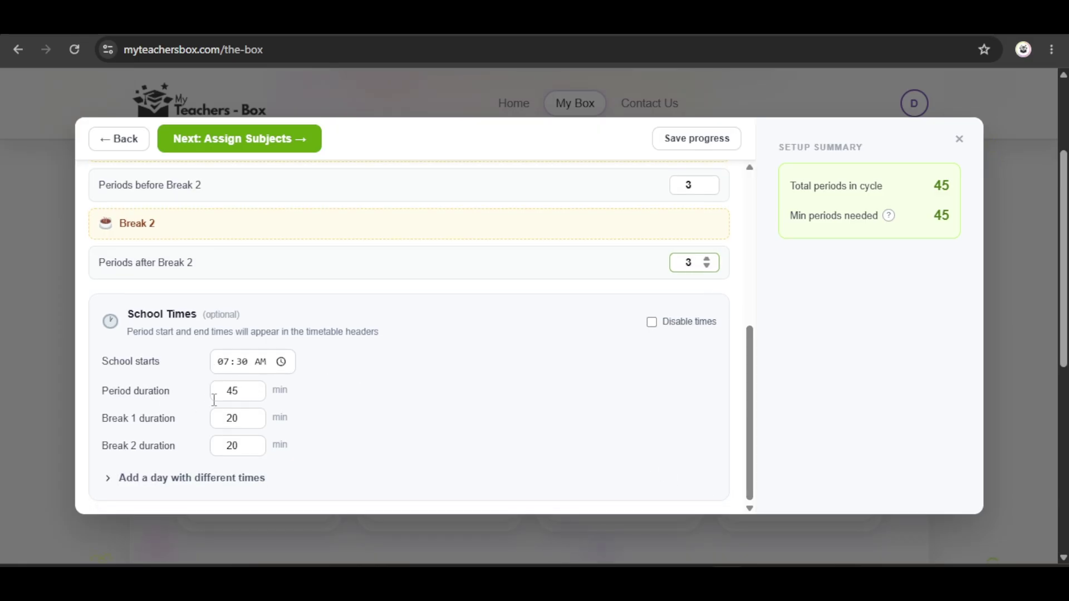
click(254, 396)
click(254, 395)
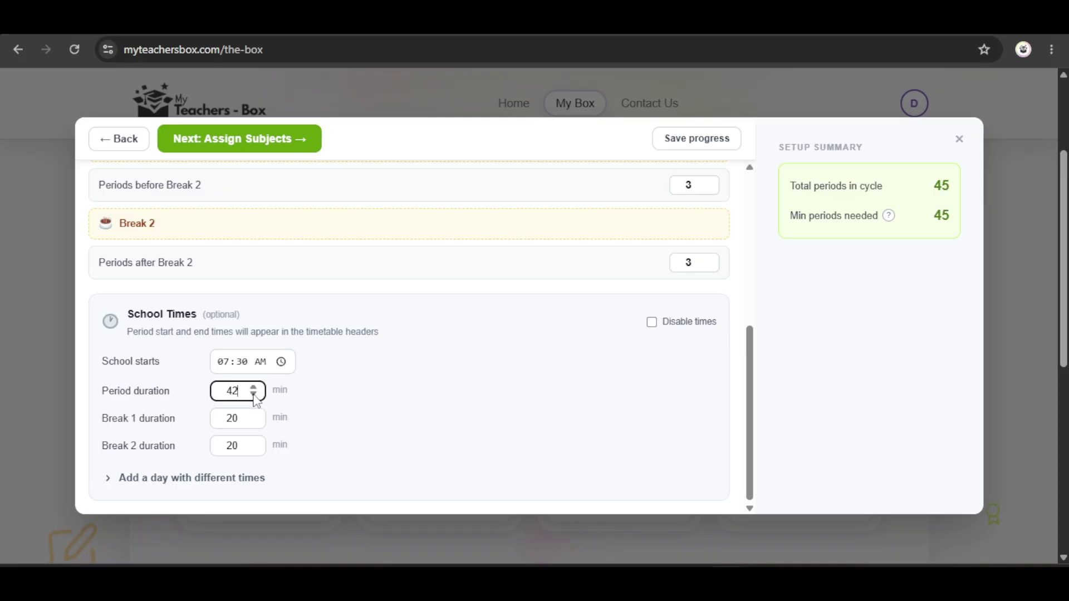
click(254, 395)
click(254, 396)
click(254, 395)
click(254, 395)
click(254, 395)
click(254, 396)
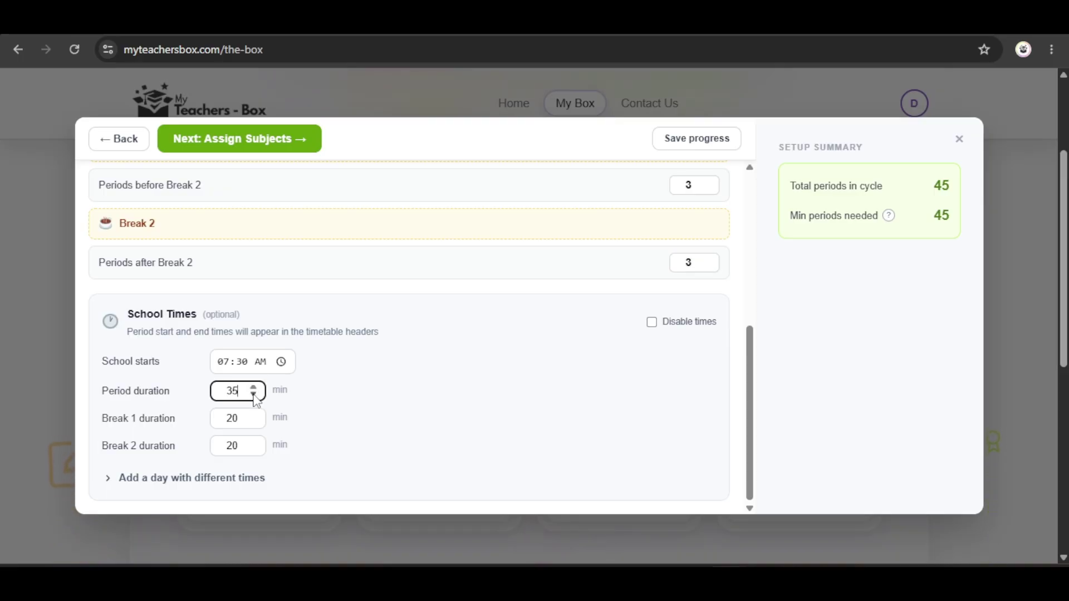
- Check the Break 1 and Break 2 durations, and show the settings for a day with different times
click(249, 421)
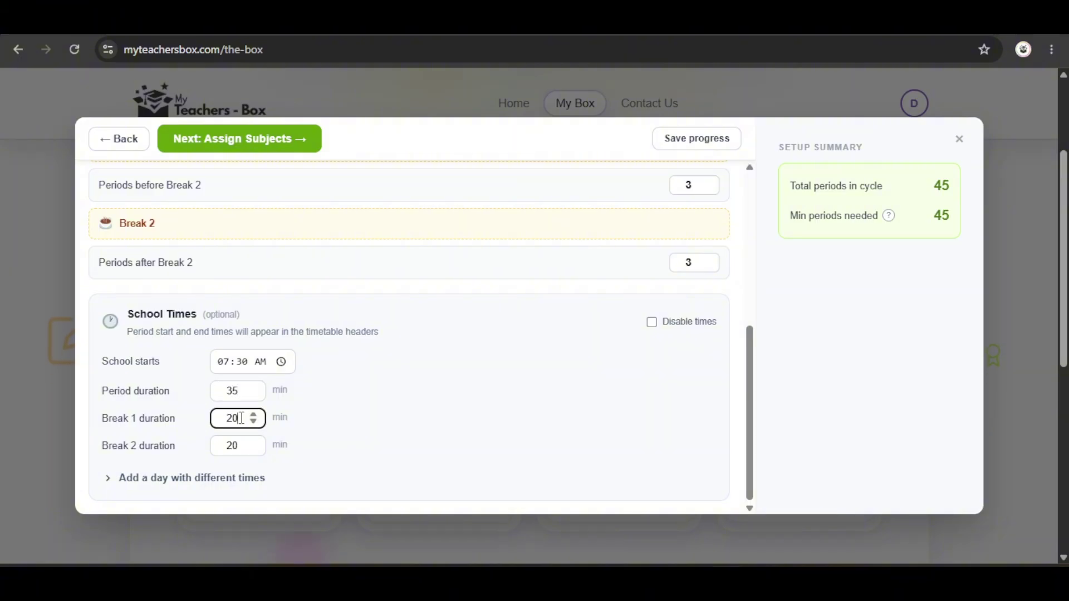
click(245, 445)
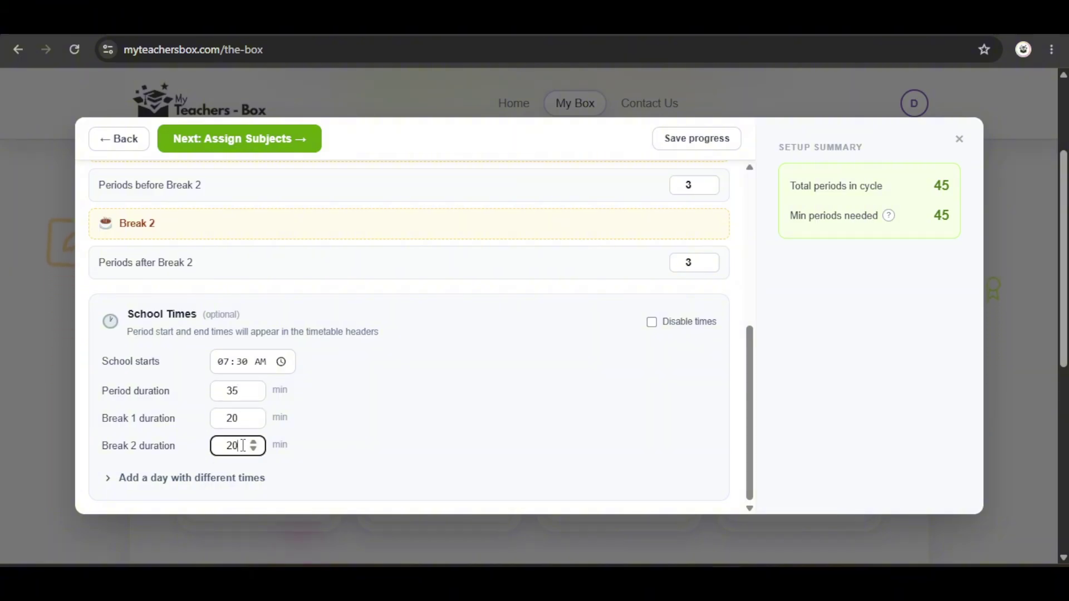
click(399, 418)
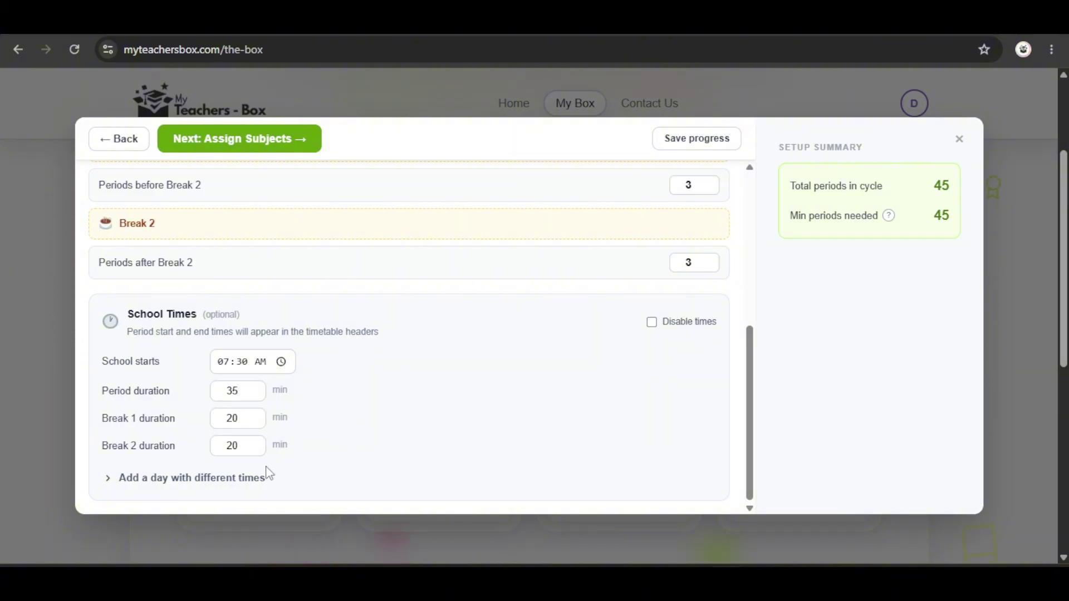
click(229, 479)
scroll(349, 439, down, 3)
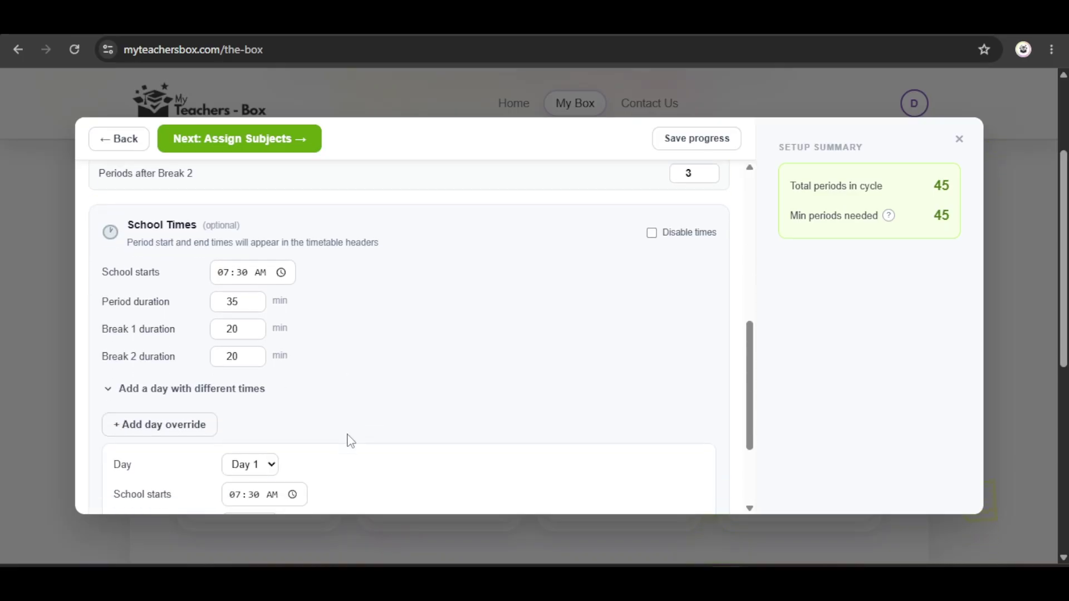
scroll(350, 440, down, 2)
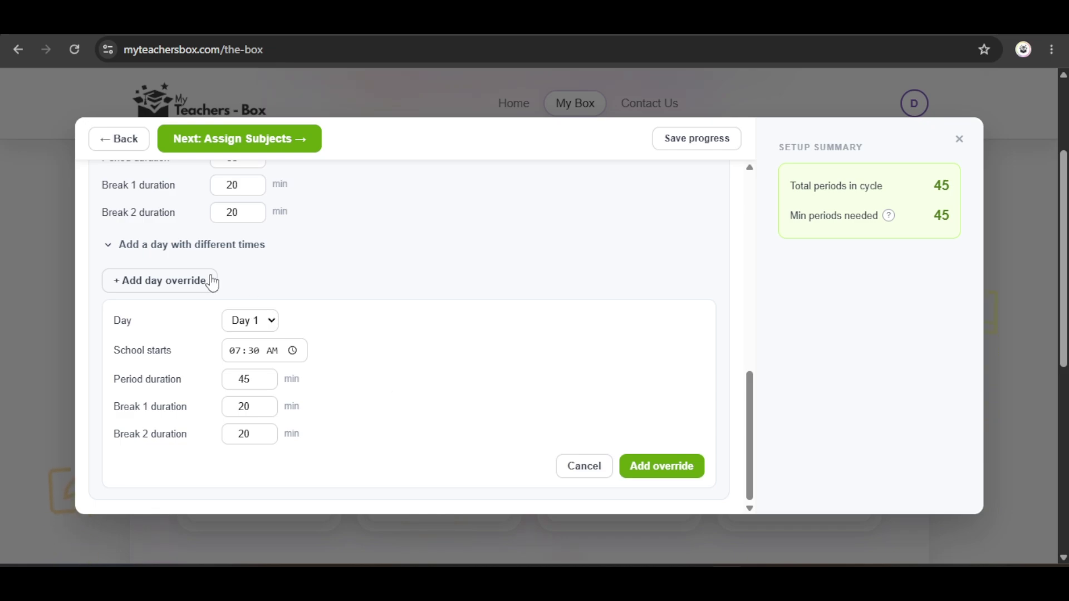
- Advance to assigning teachers to subjects, collapse Grade 4 and look through the teacher workload list
click(297, 149)
scroll(333, 304, up, 5)
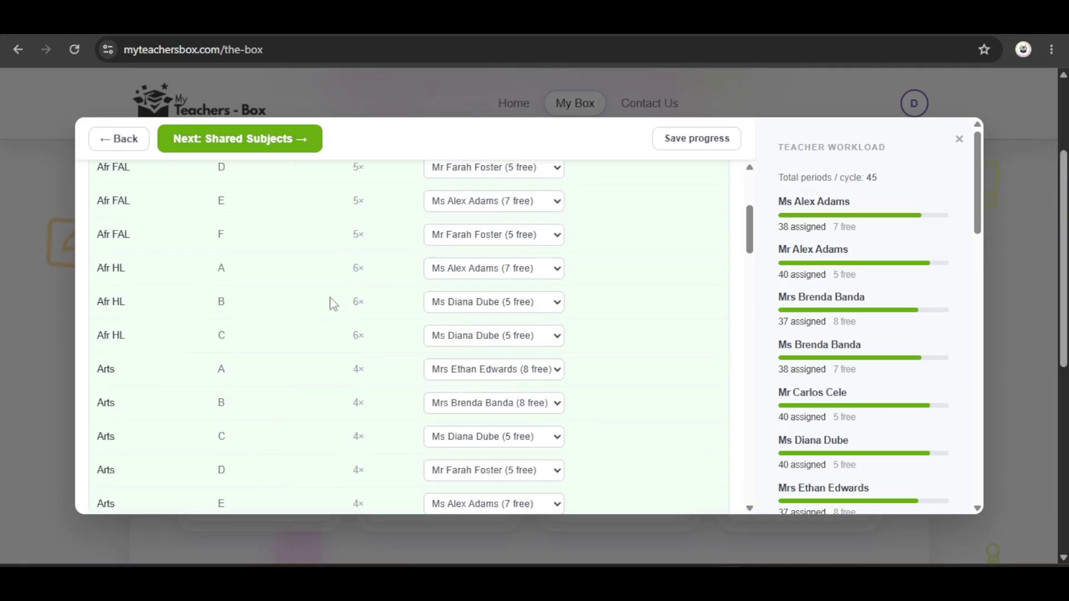
scroll(333, 303, up, 3)
click(337, 309)
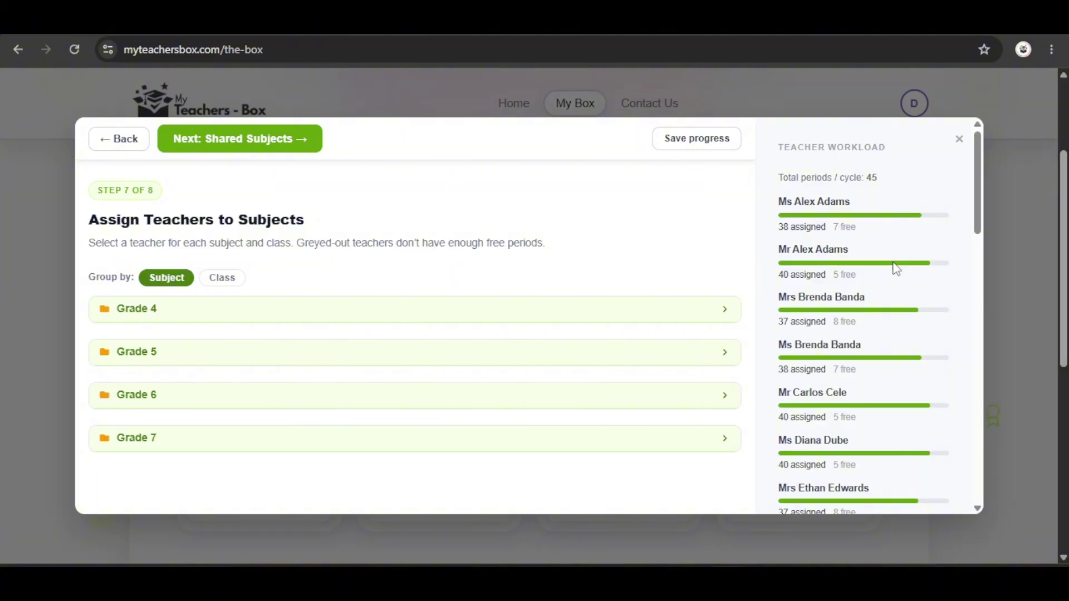
scroll(894, 269, down, 10)
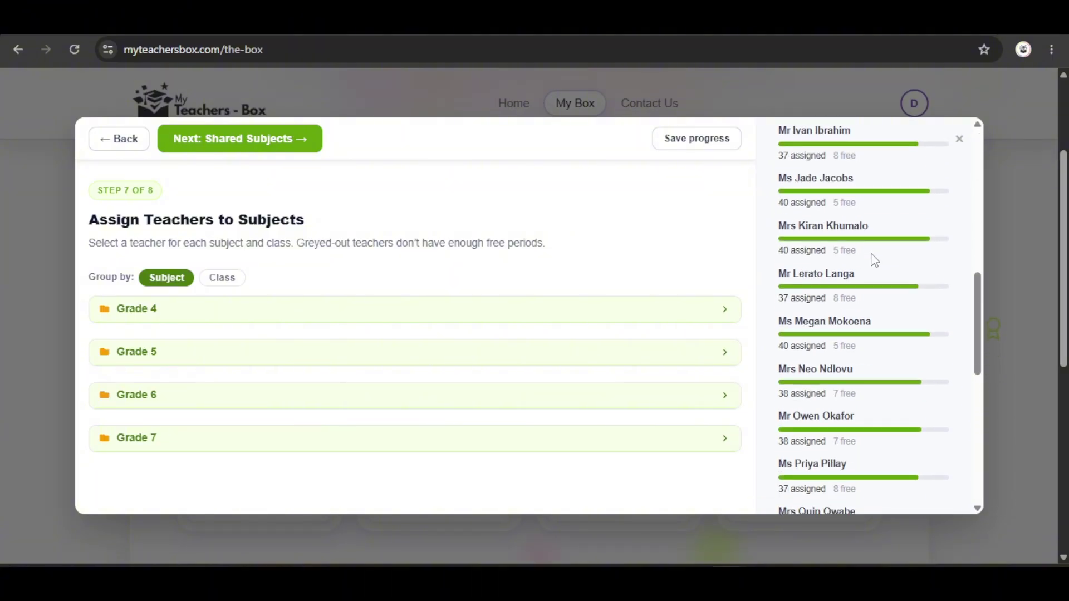
scroll(874, 261, up, 10)
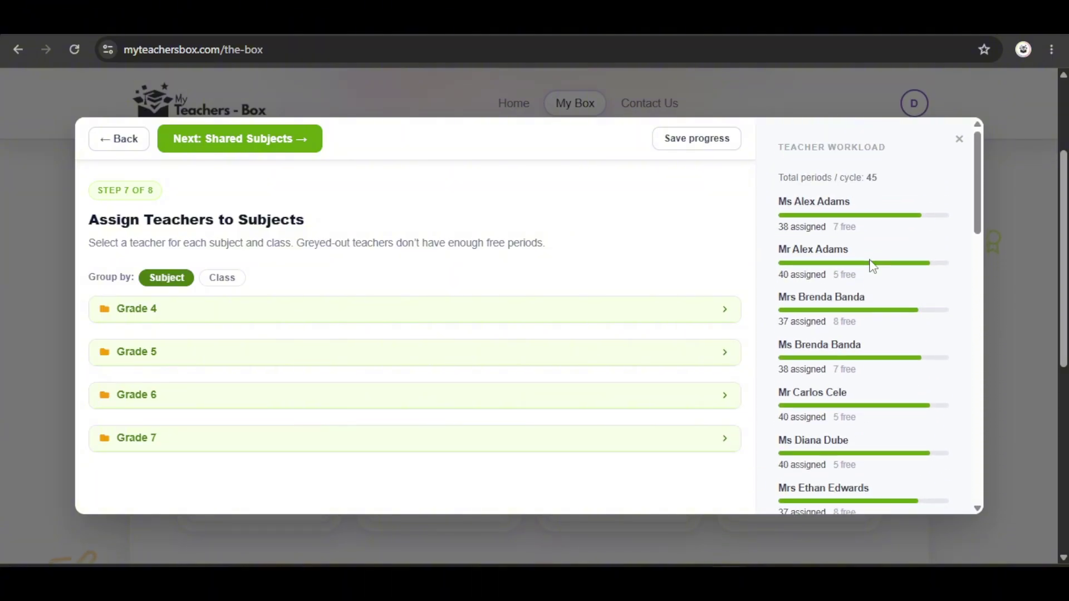
- Expand Grade 4 and view the teachers available for Afr FAL in class E
click(664, 318)
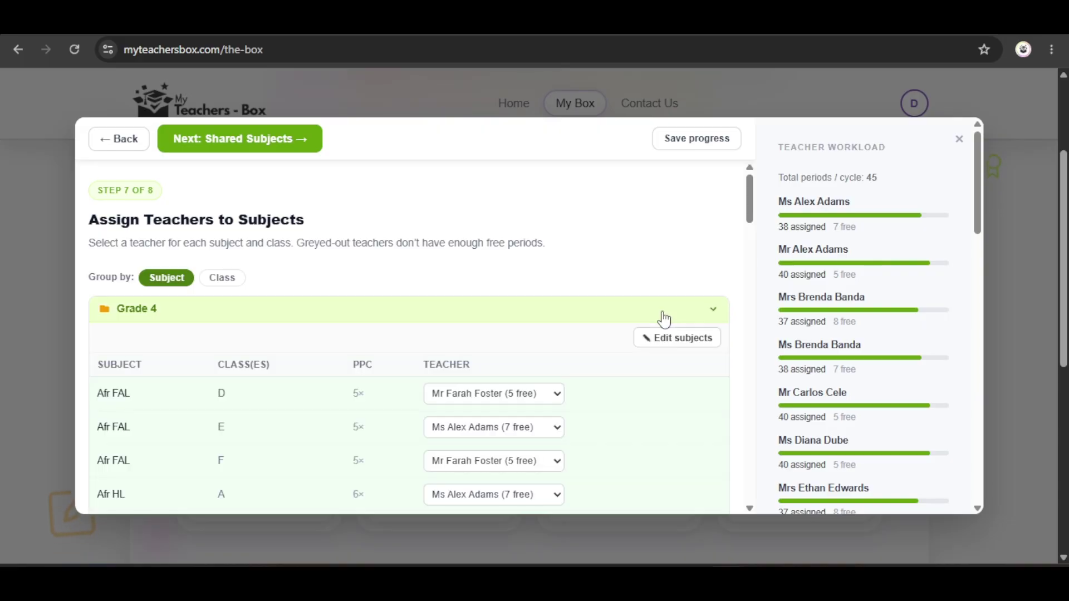
scroll(537, 271, down, 3)
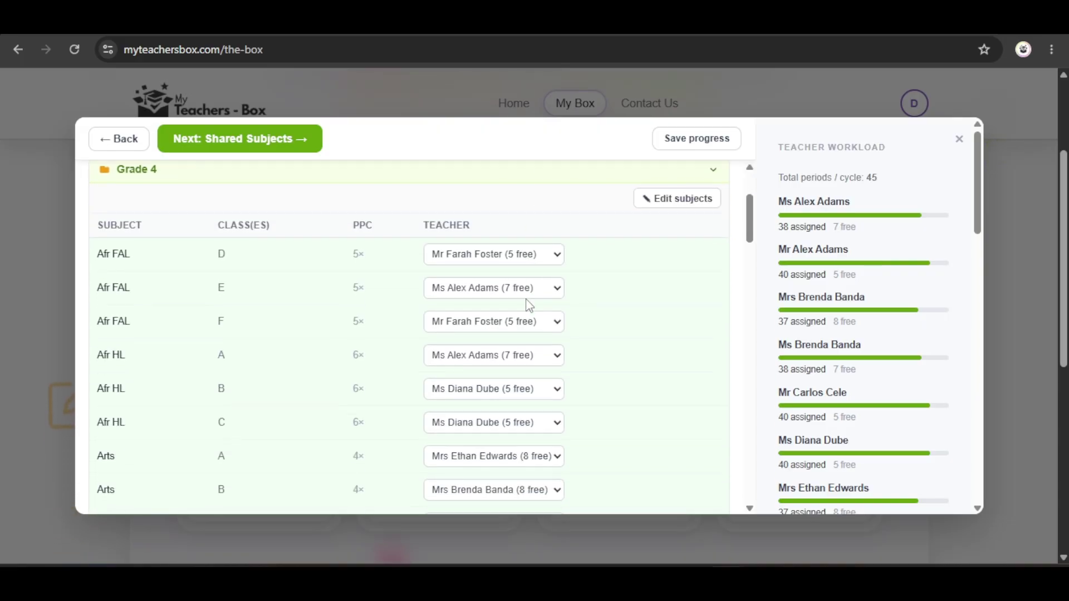
scroll(529, 305, down, 1)
click(539, 279)
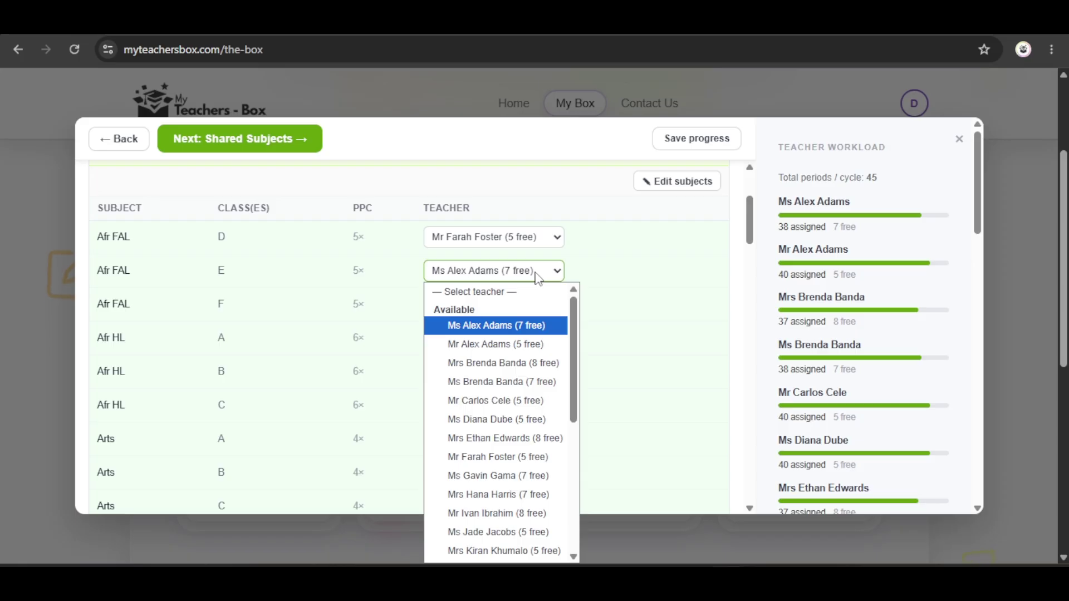
click(537, 279)
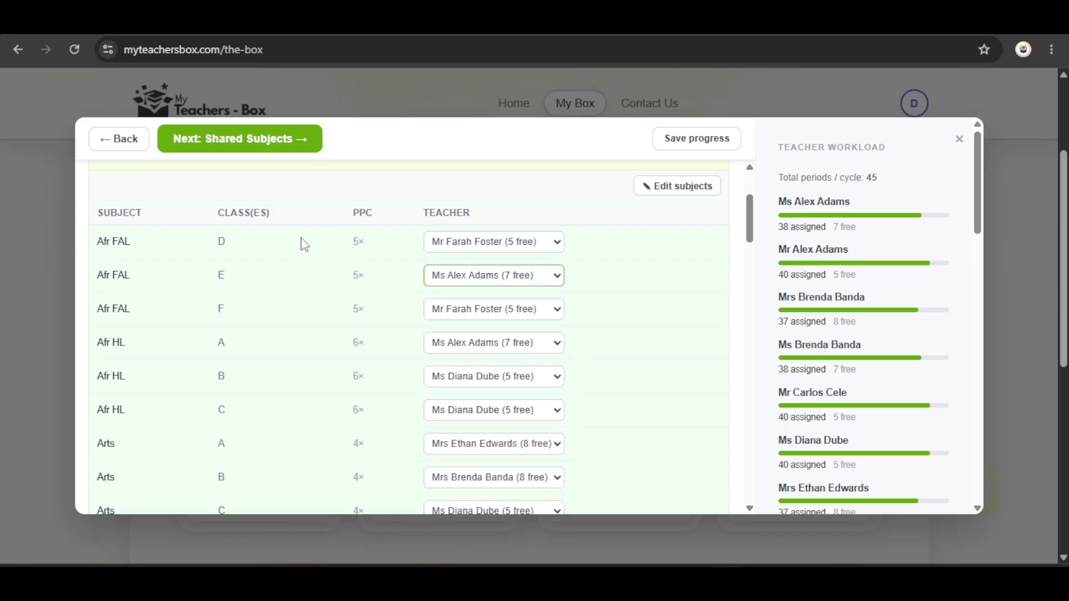
- View the Grade 4 assignments grouped by class, and return to grouping by subject
scroll(309, 243, up, 1)
click(209, 208)
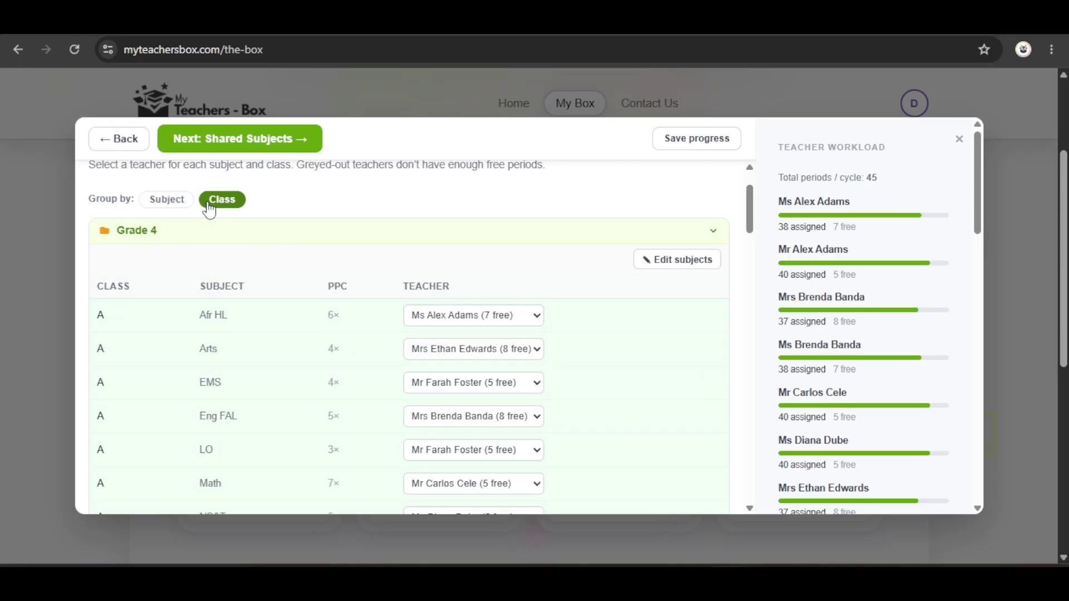
click(168, 200)
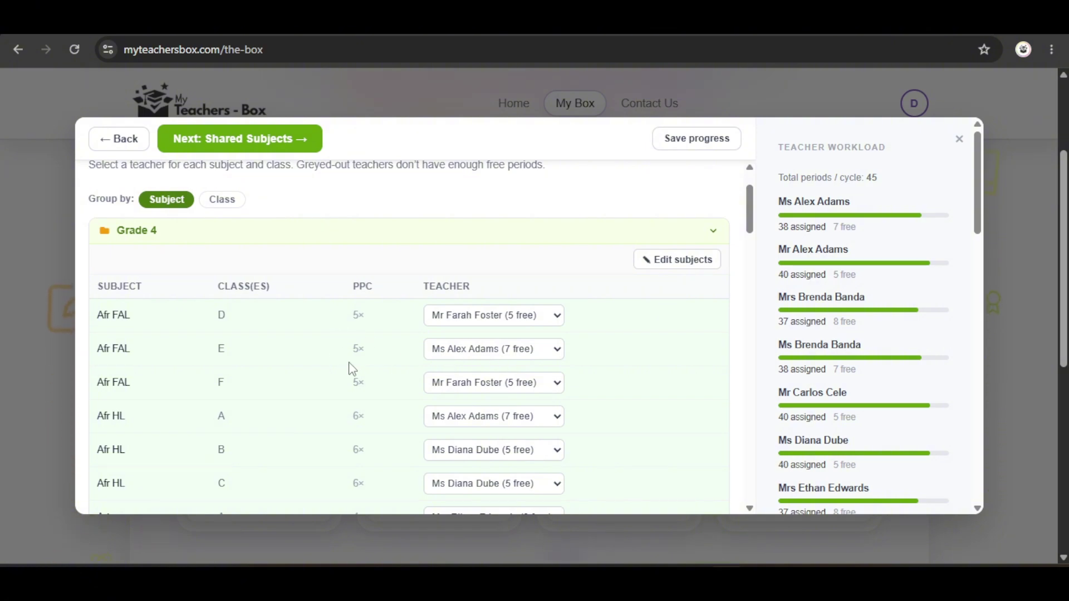
- Try a different teacher for Grade 4 Afr FAL class E, and reassign the original teacher
click(453, 354)
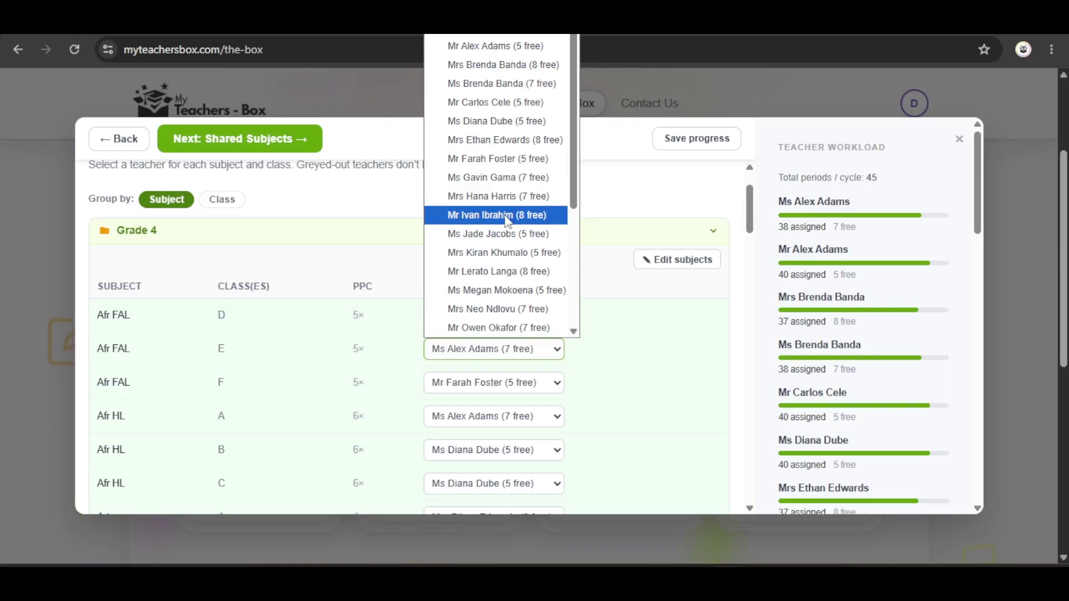
click(515, 66)
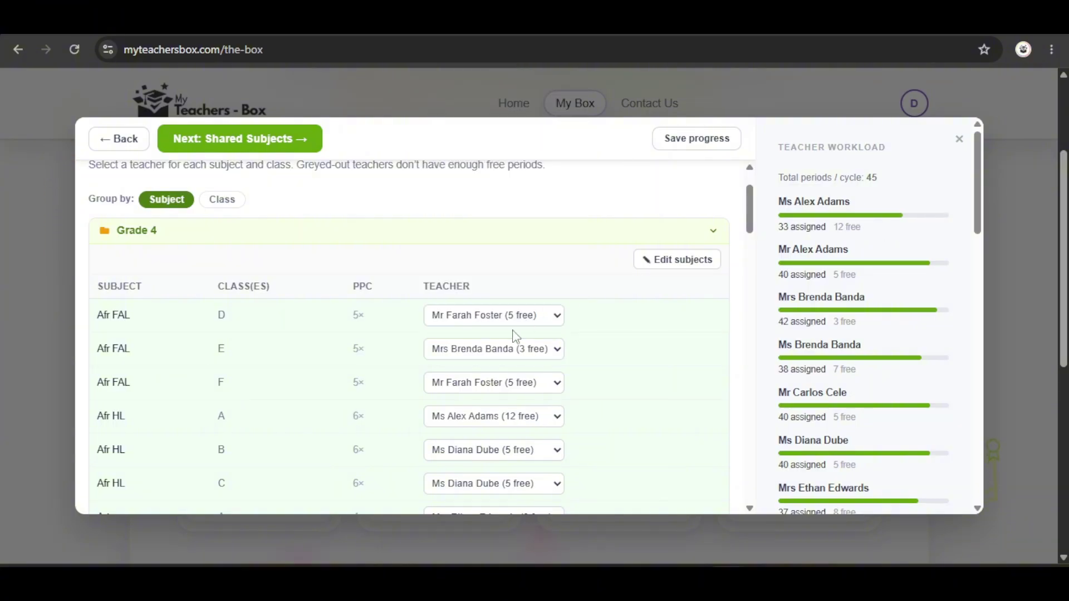
click(493, 356)
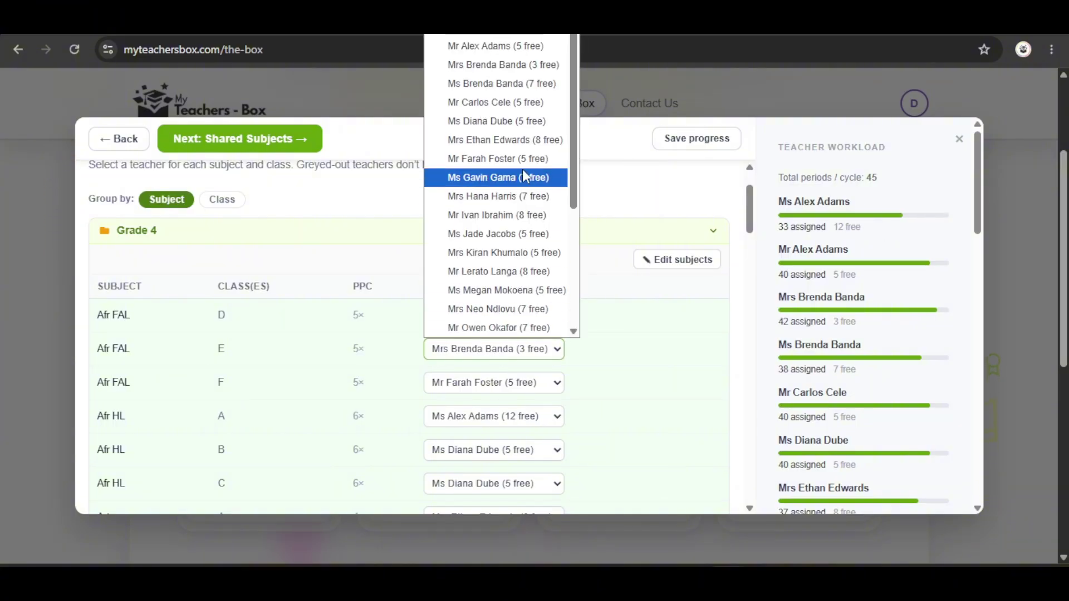
click(513, 36)
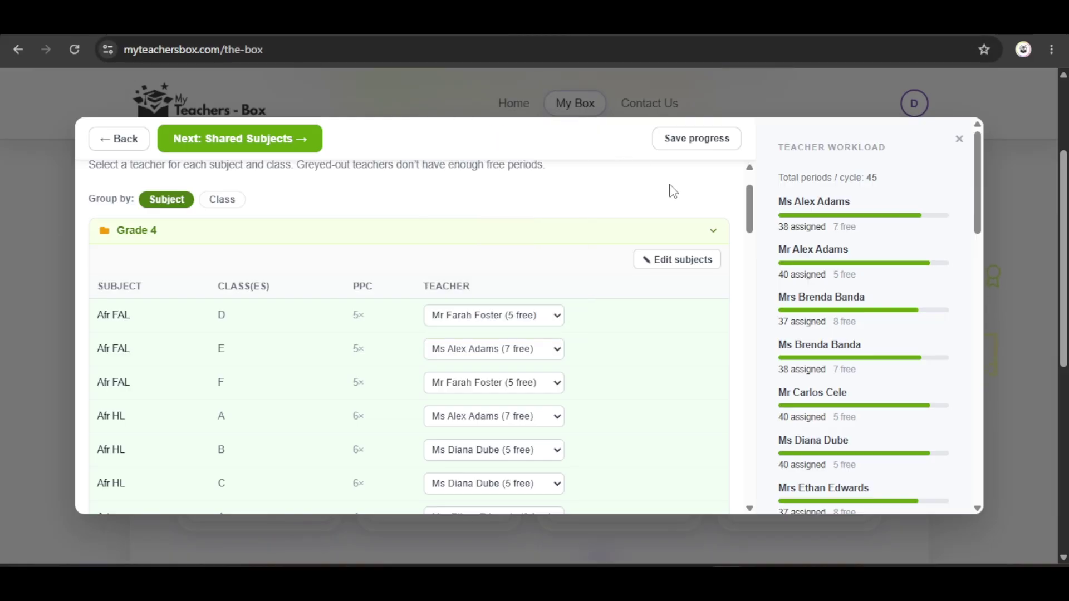
- Advance to the Shared Subjects step and look over its entry form
click(264, 139)
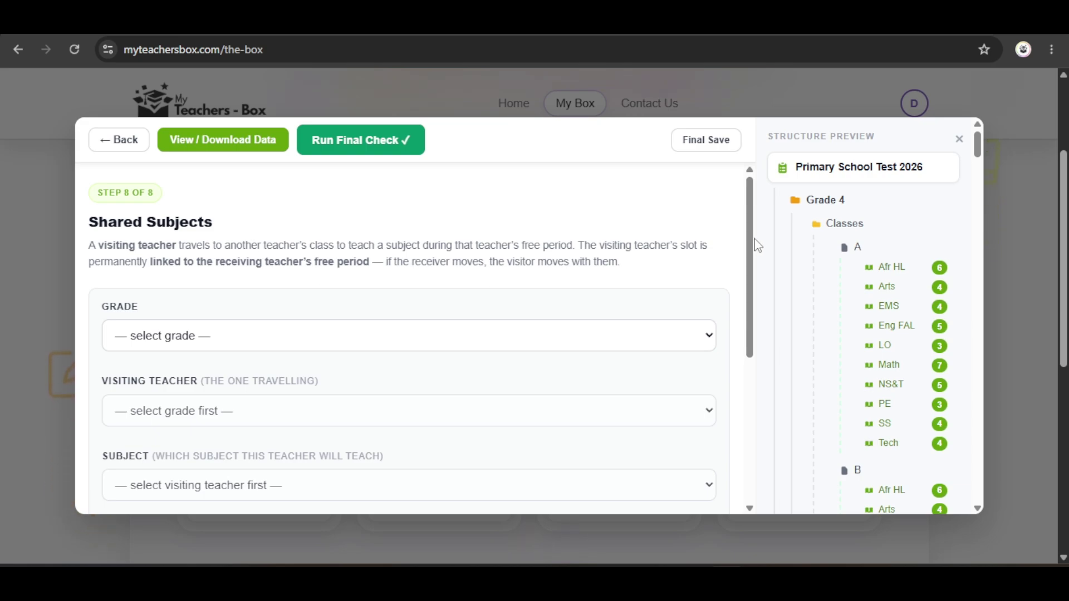
scroll(760, 267, down, 2)
scroll(763, 284, up, 1)
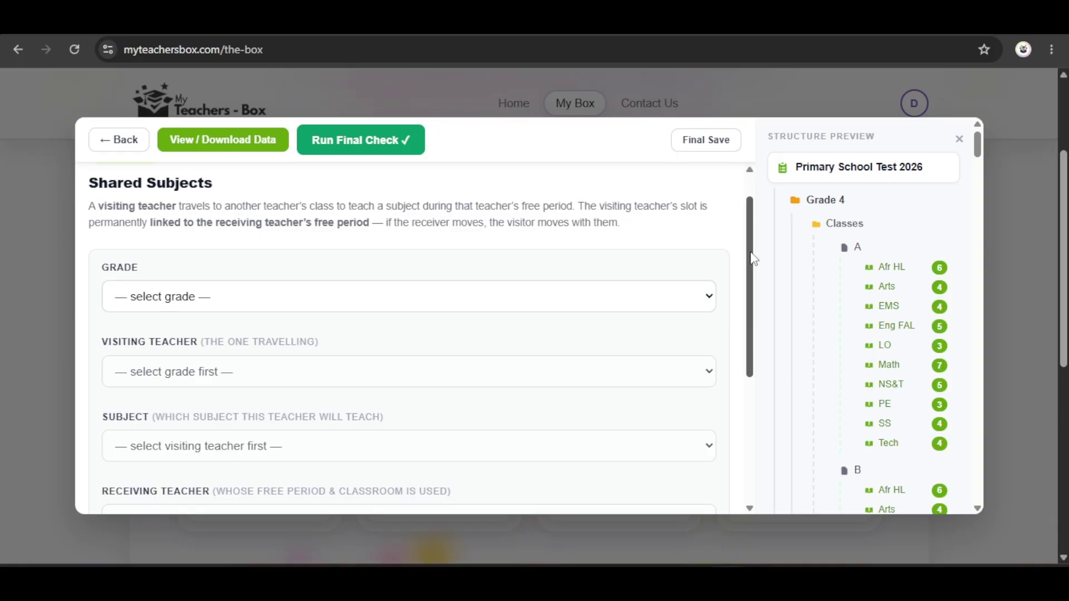
- Fill in the shared-subject entry with Grade 4, its first listed visiting teacher, Afr HL, and the first listed Grade 7 receiving teacher
click(175, 295)
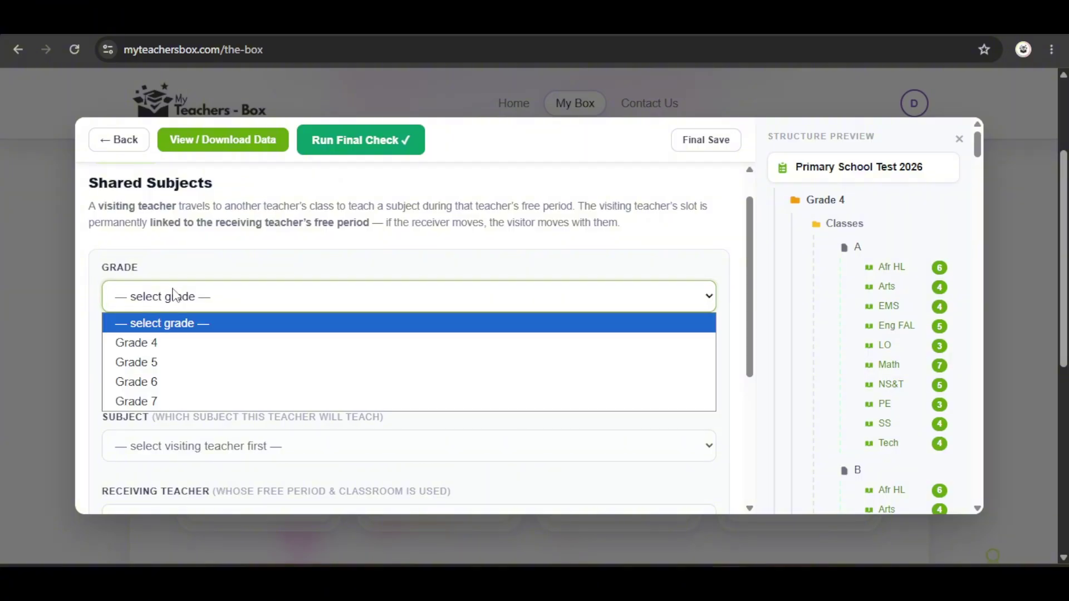
click(139, 343)
click(147, 371)
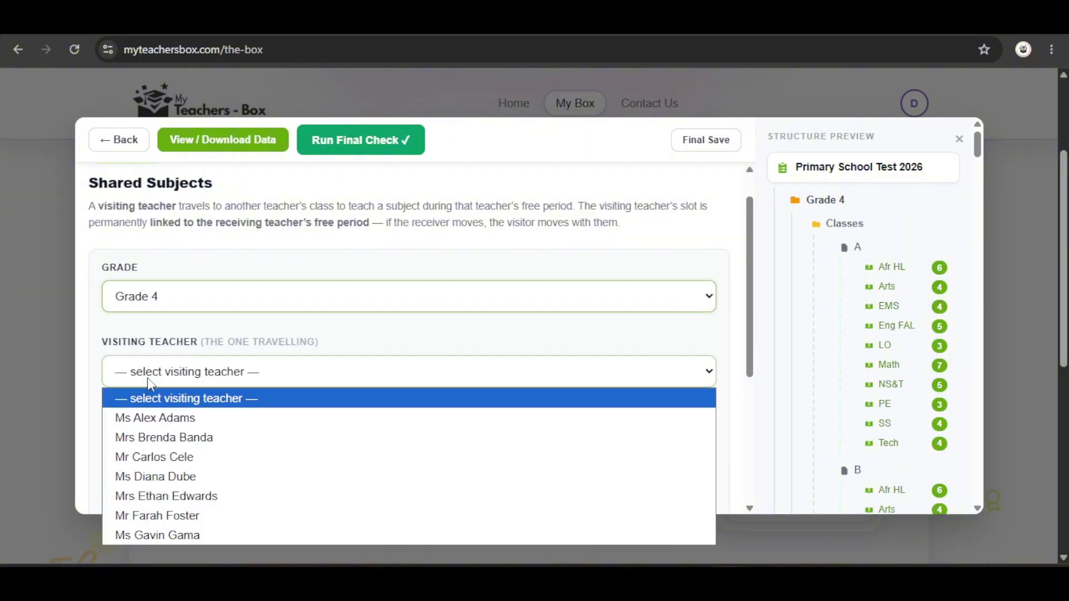
click(158, 419)
click(152, 446)
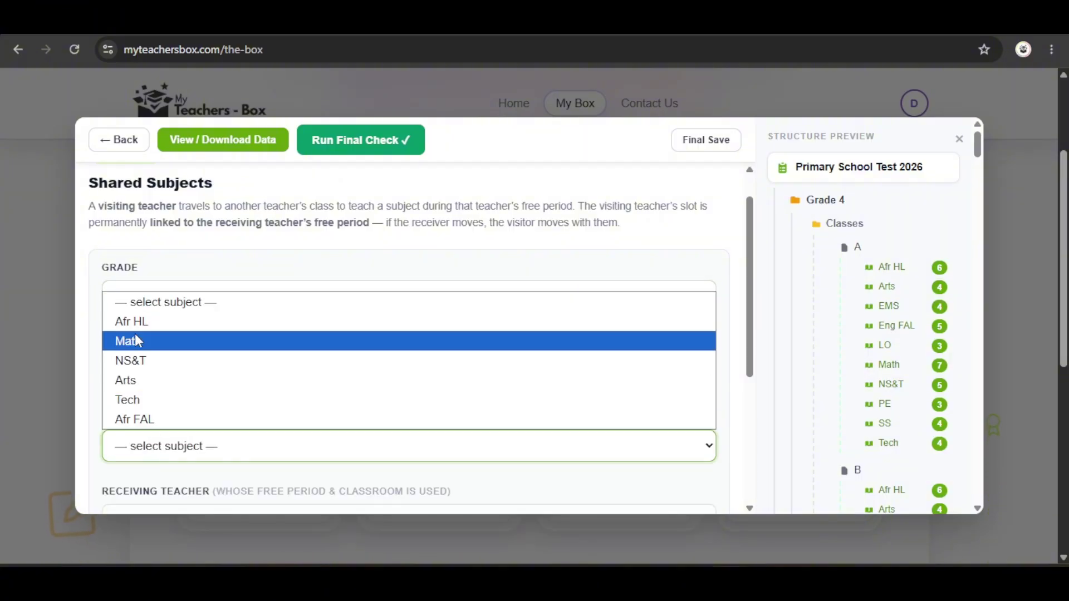
click(139, 335)
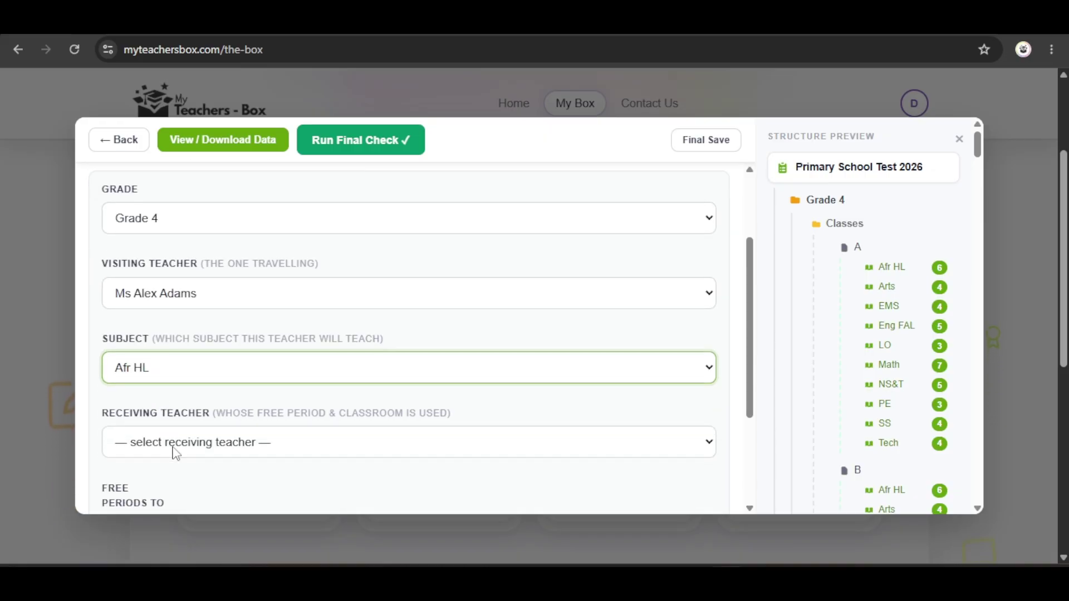
click(176, 452)
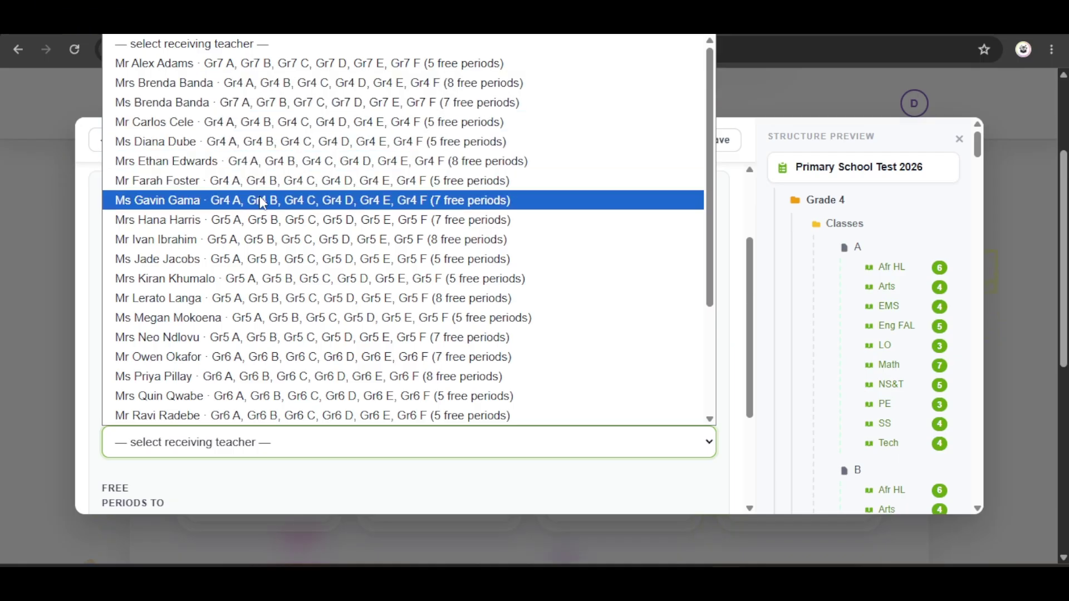
click(281, 69)
scroll(234, 307, down, 3)
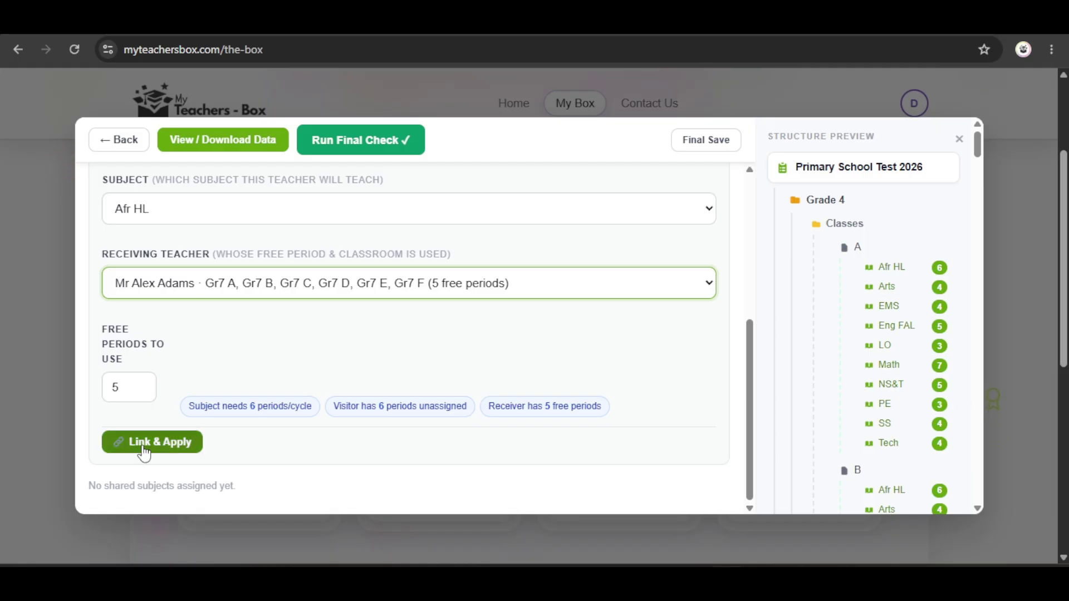
- Review the assignments and free periods per teacher in the timetable's data view, and close it
click(219, 146)
scroll(349, 298, down, 10)
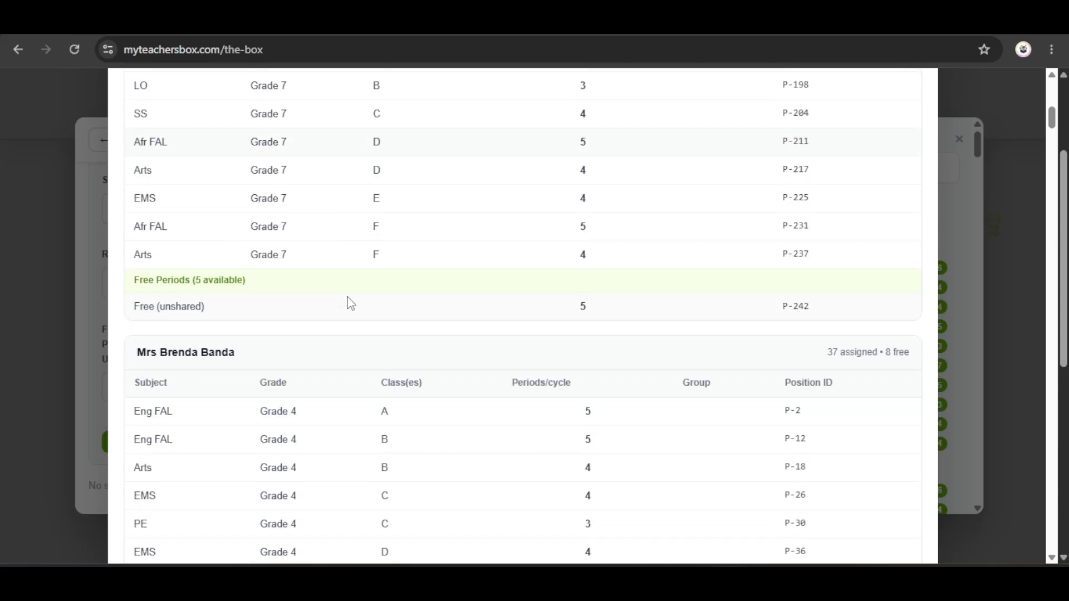
scroll(349, 303, up, 10)
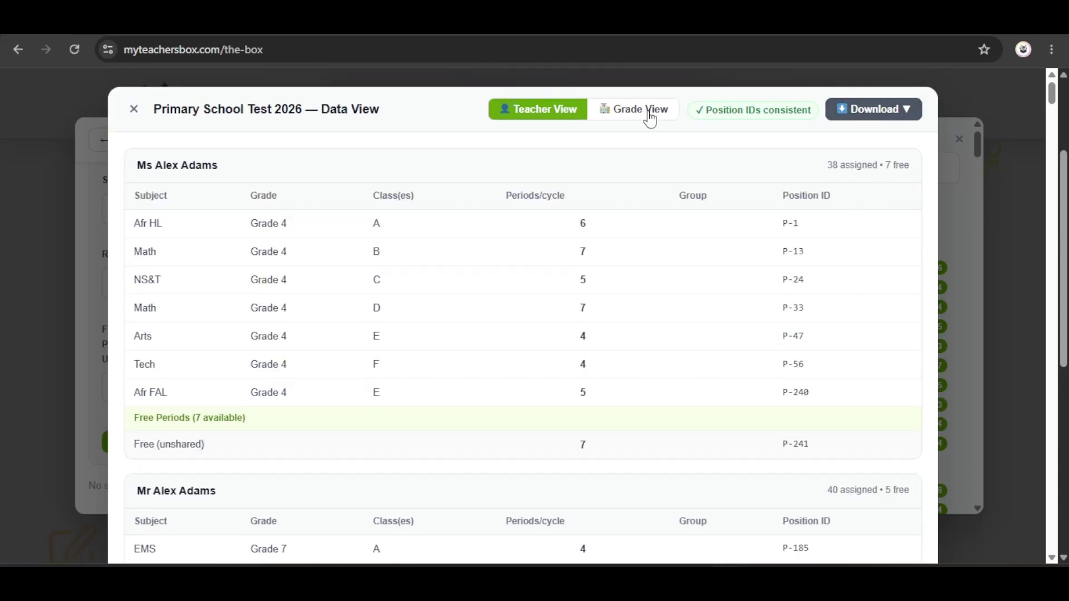
click(134, 109)
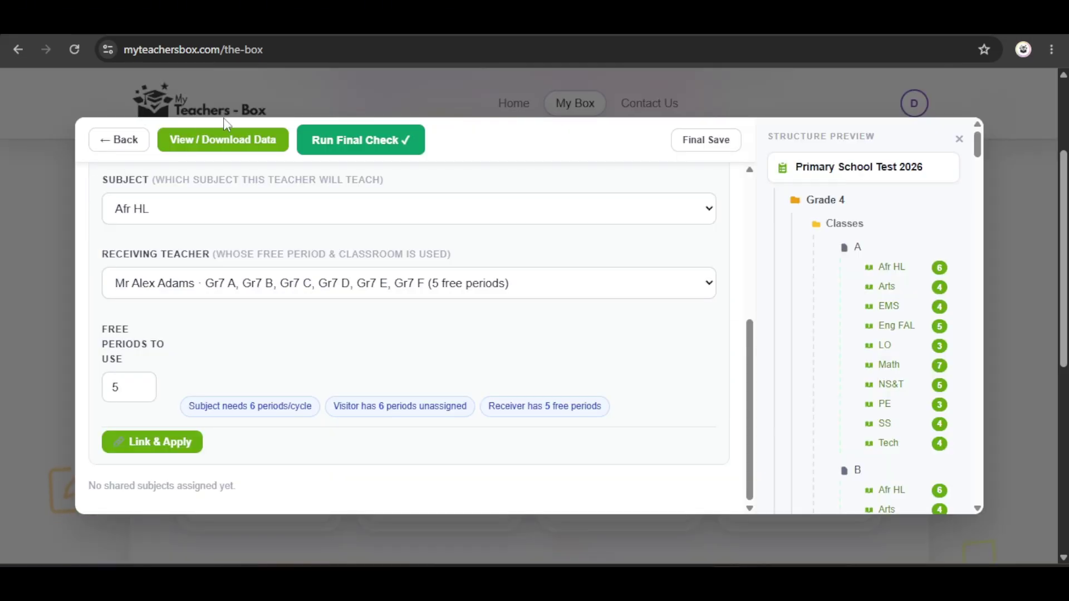
- Run the final check and proceed to the timetable grids without saving
click(371, 148)
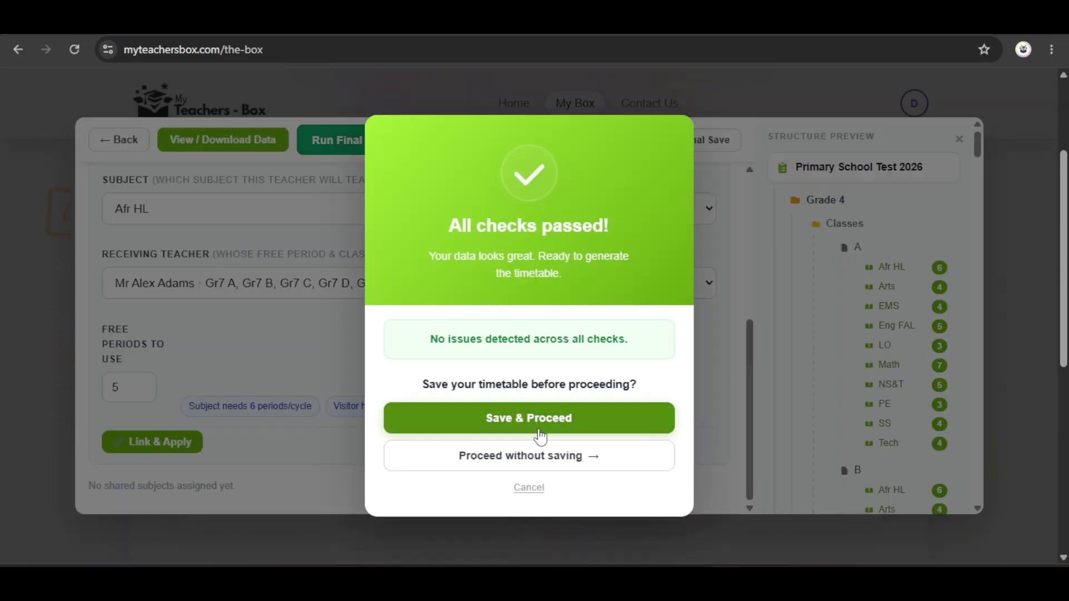
click(536, 458)
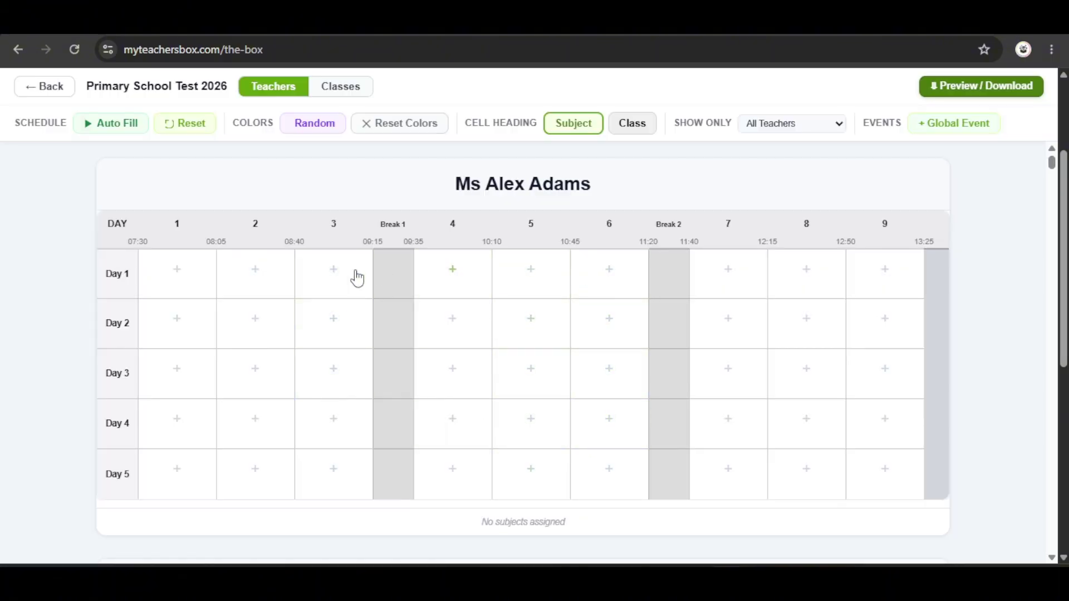
scroll(600, 341, down, 4)
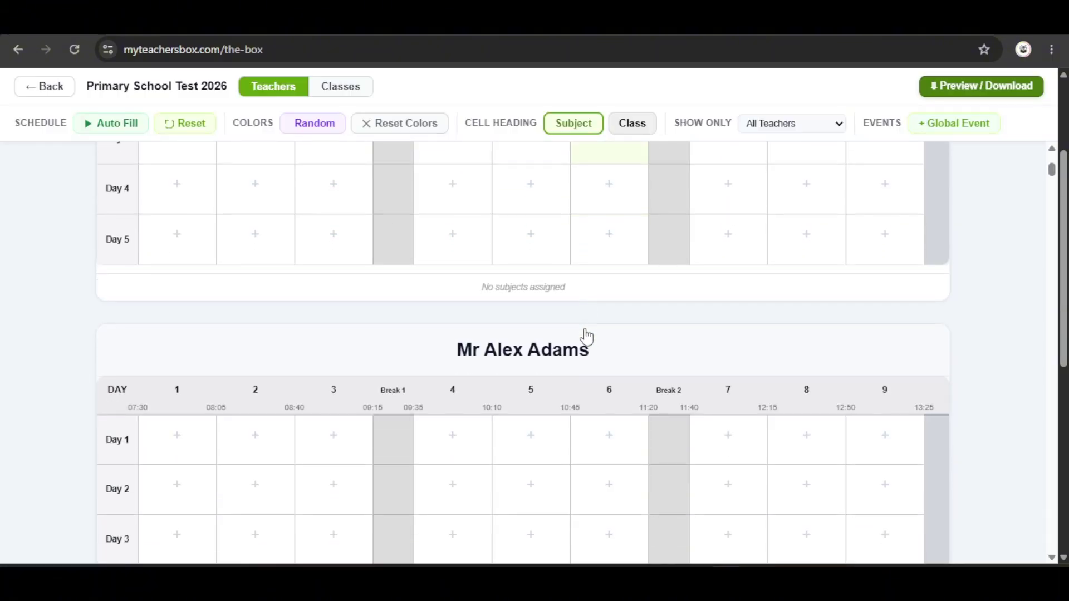
scroll(585, 334, up, 3)
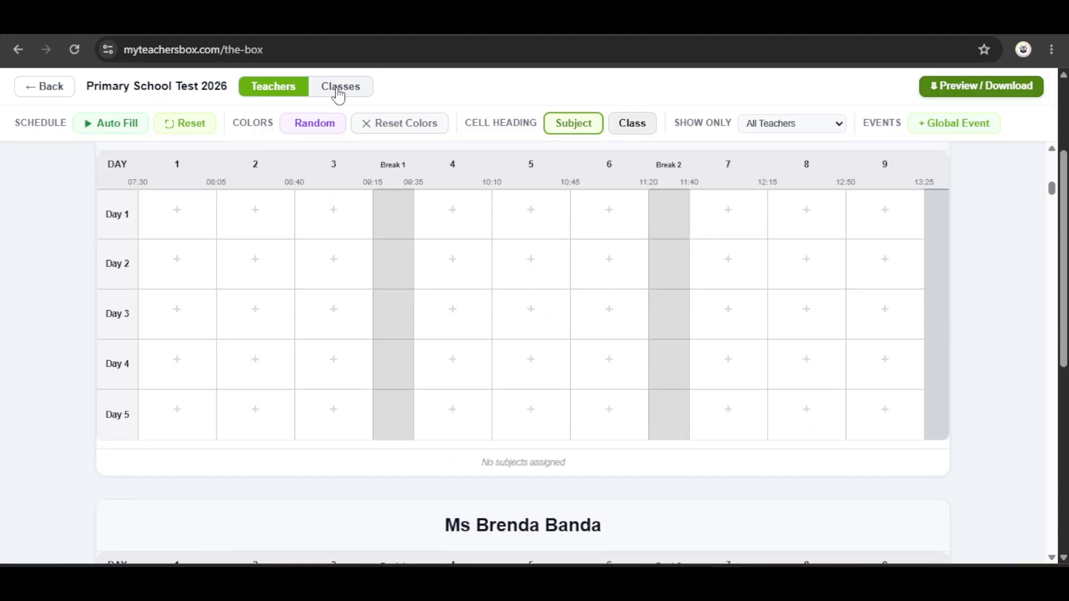
- Look over the unfilled timetables by class, and return to the teacher timetables
click(338, 89)
scroll(451, 279, down, 15)
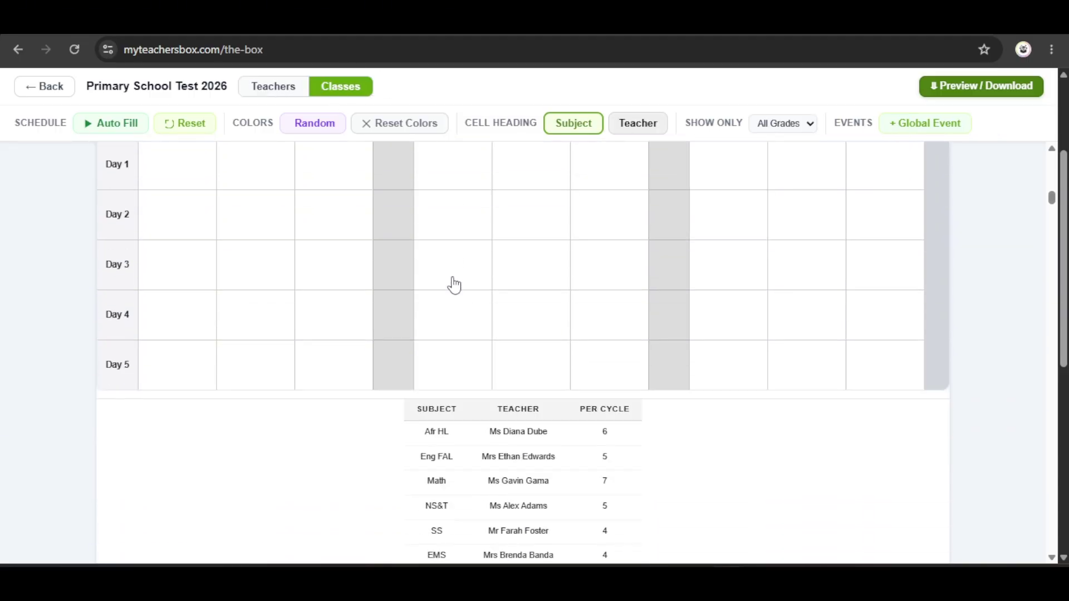
scroll(454, 281, down, 2)
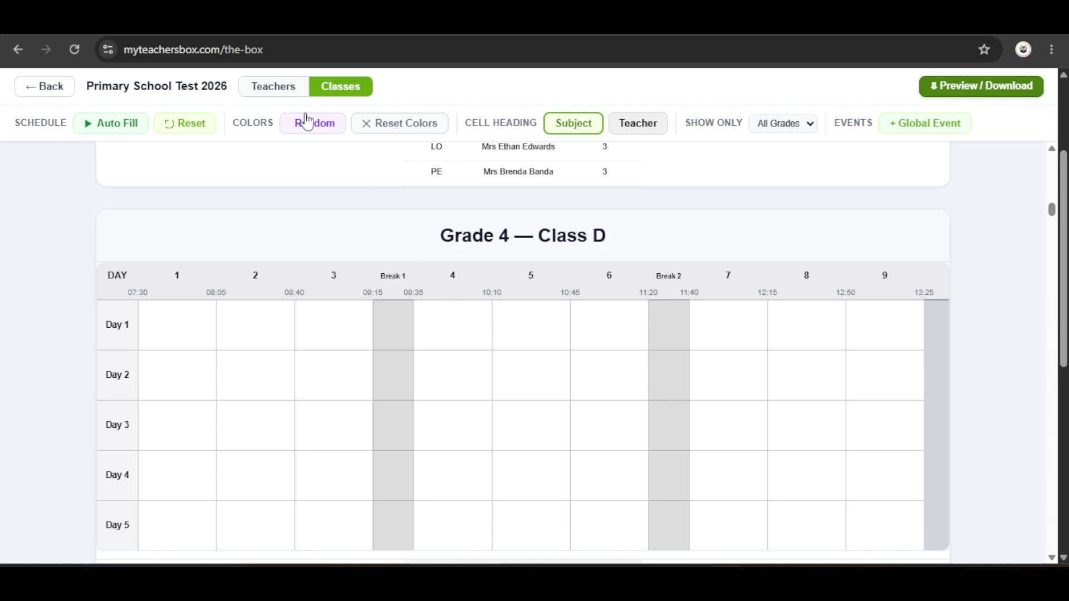
click(281, 89)
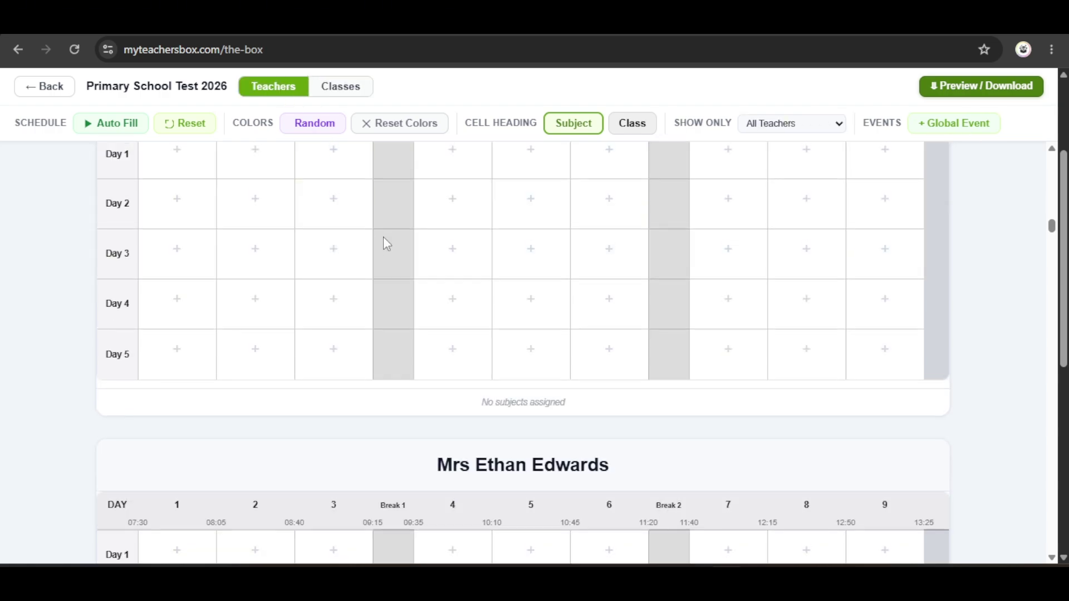
scroll(382, 243, down, 10)
scroll(383, 255, up, 4)
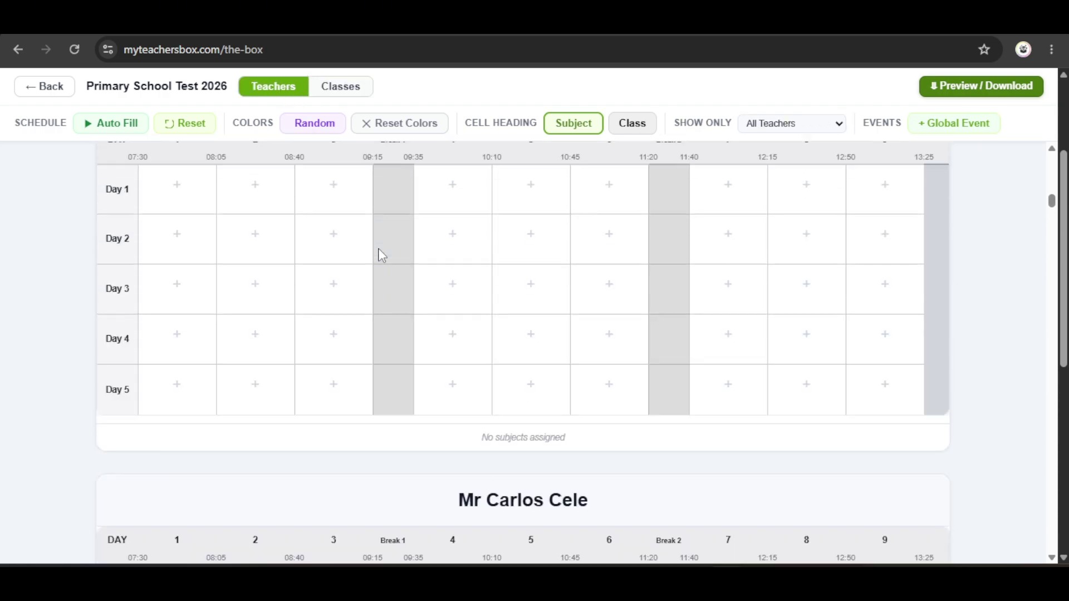
scroll(382, 255, down, 11)
scroll(385, 267, up, 5)
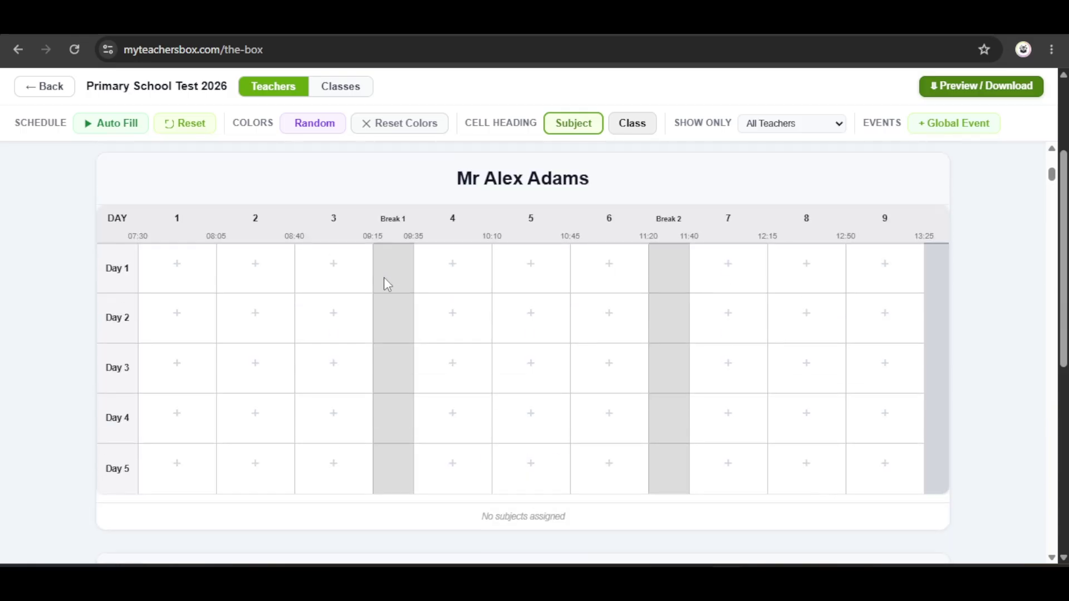
- View the own subjects that can be placed in Day 1 period 4 of the second teacher's timetable, and dismiss the options
click(467, 273)
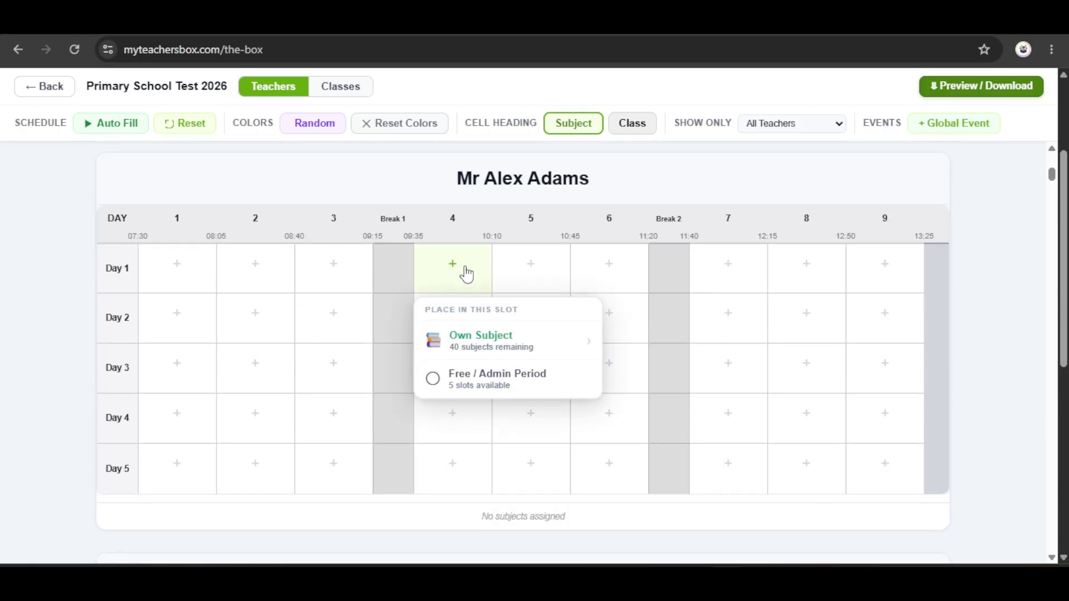
click(477, 342)
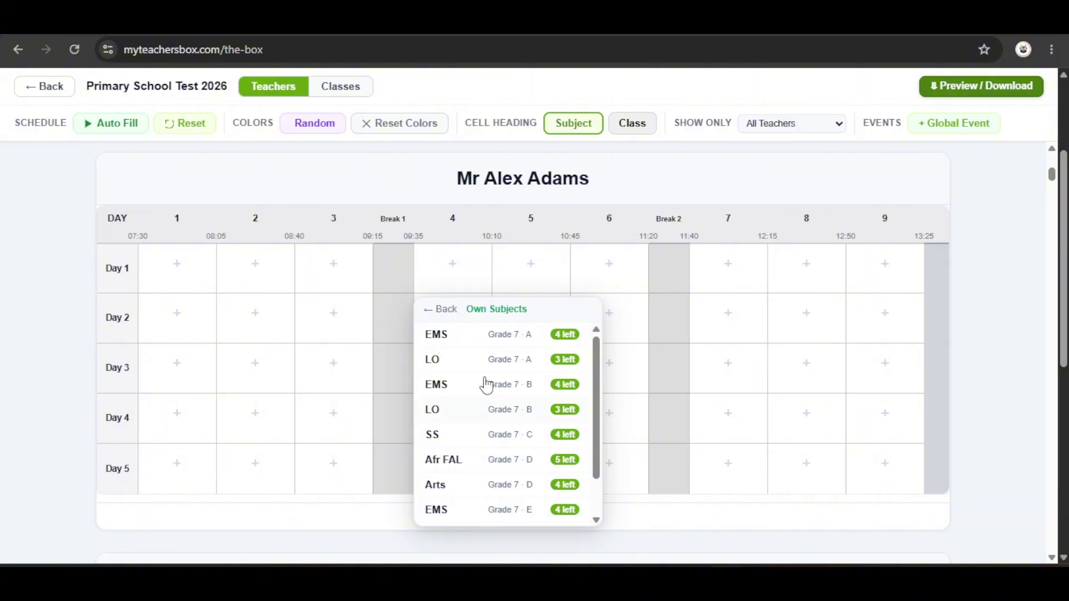
click(425, 311)
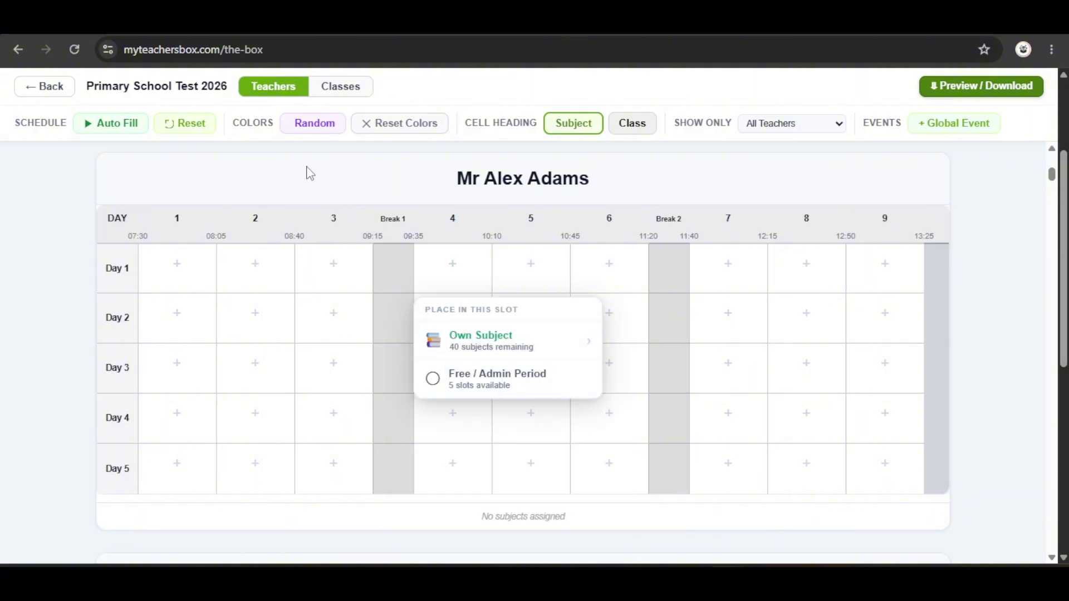
click(276, 170)
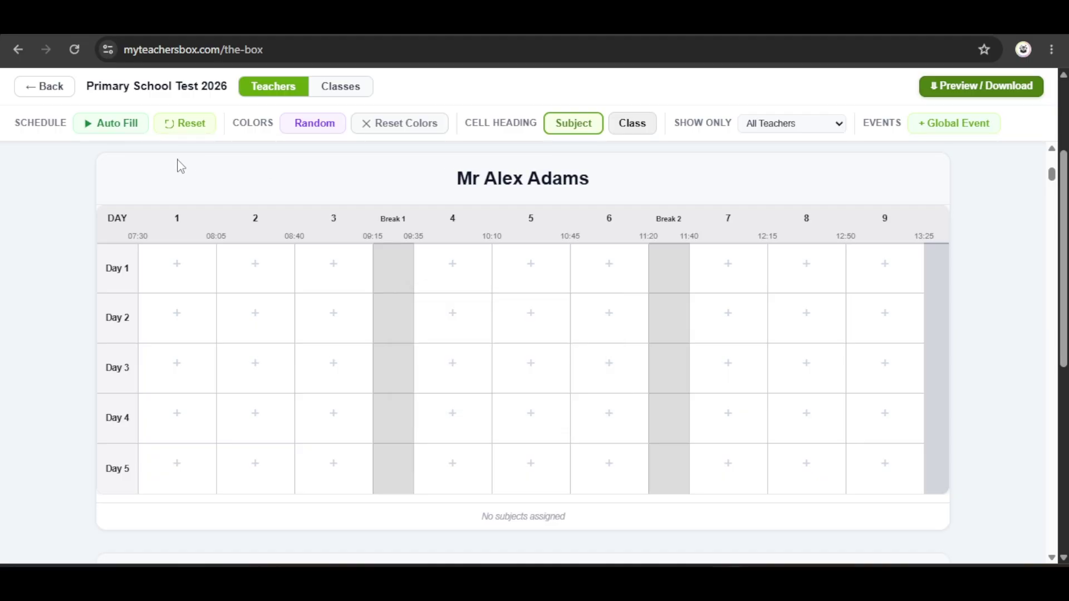
- Auto-fill the whole timetable and dismiss the completion report
click(113, 131)
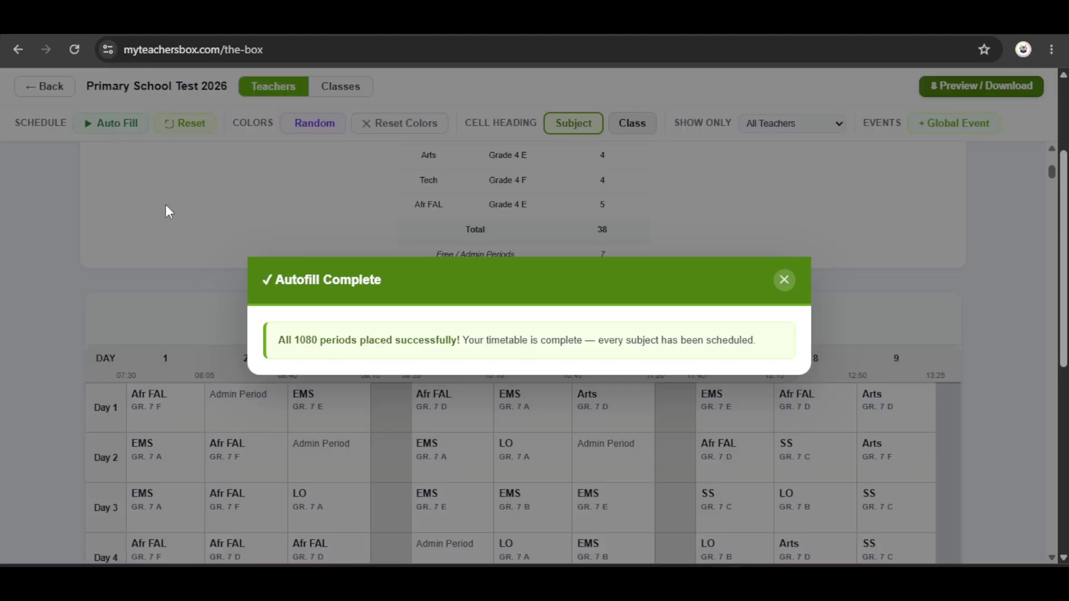
click(785, 280)
scroll(779, 295, up, 9)
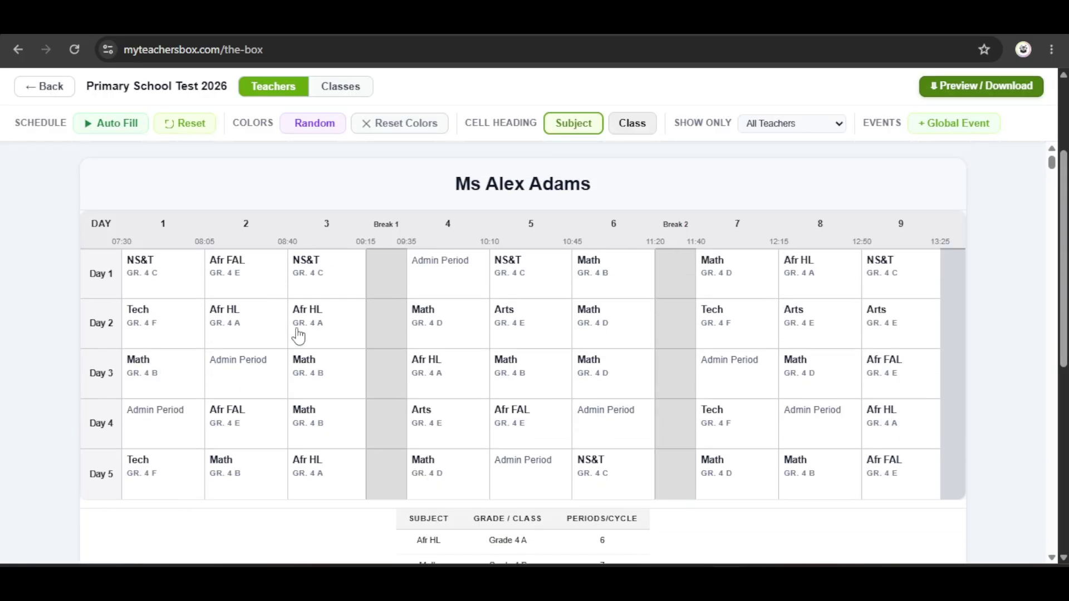
- View the filled timetable for Grade 4 Class A, and return to browsing the filled teacher timetables
click(333, 89)
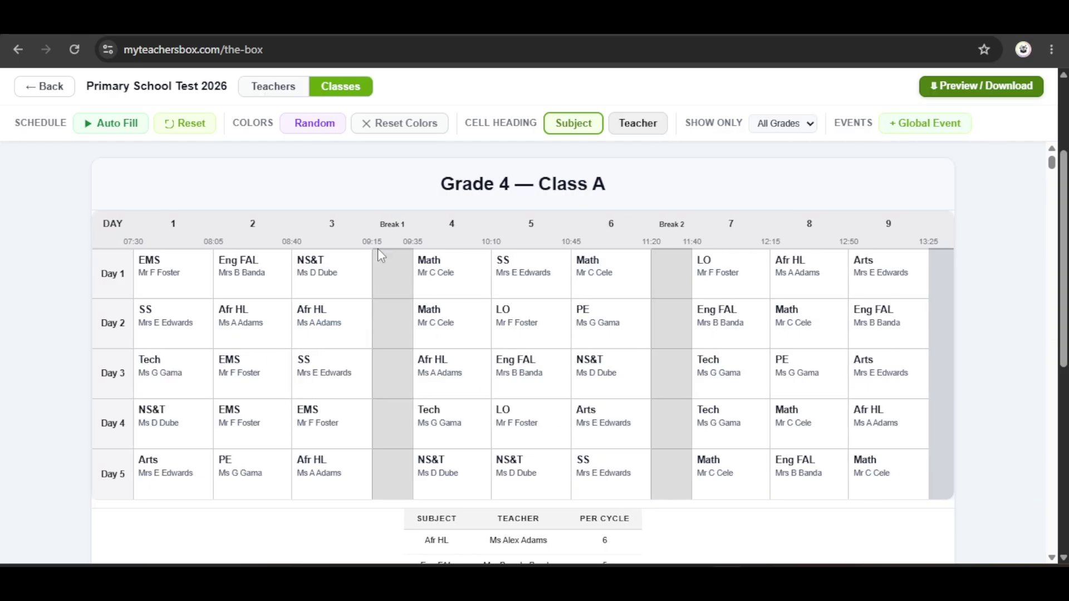
click(257, 90)
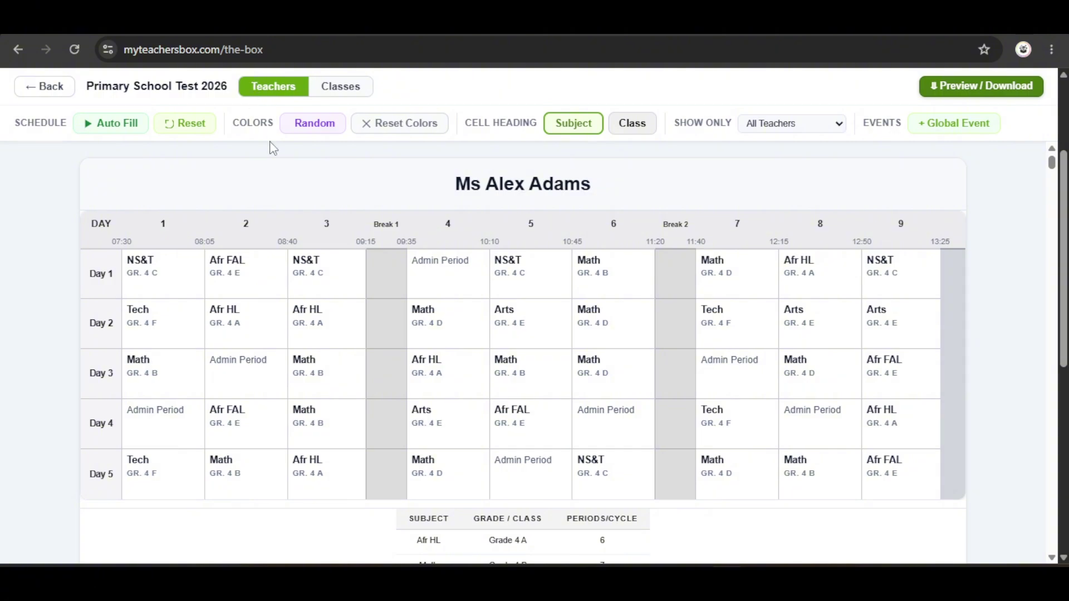
scroll(334, 293, down, 4)
scroll(311, 295, down, 8)
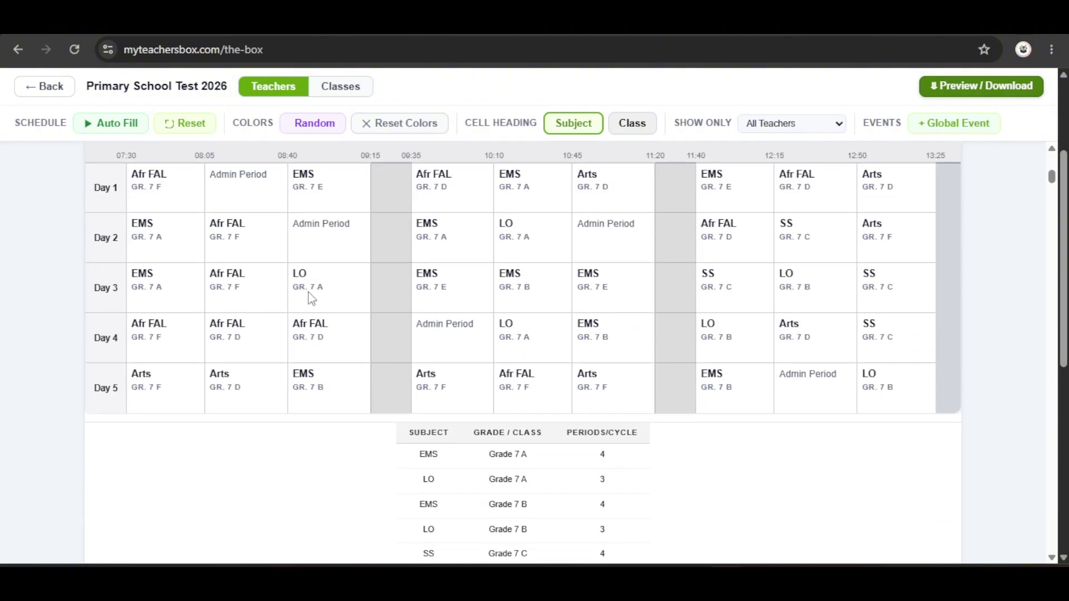
- Examine the first teacher's filled timetable and subject summary, and the Teachers Off Timetable at the end of the teacher list
scroll(310, 301, up, 10)
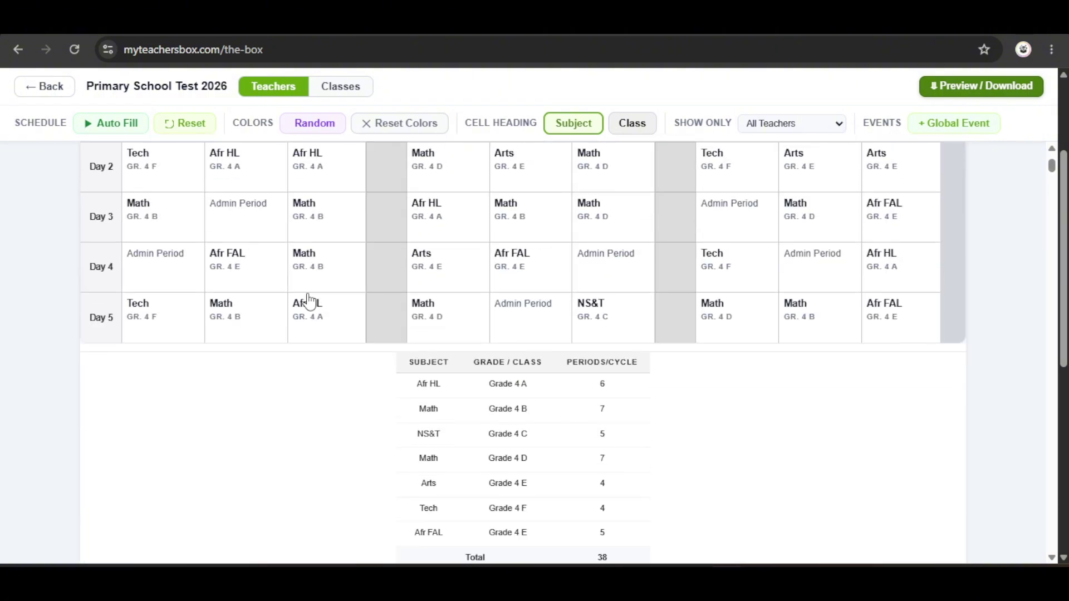
scroll(310, 304, down, 1)
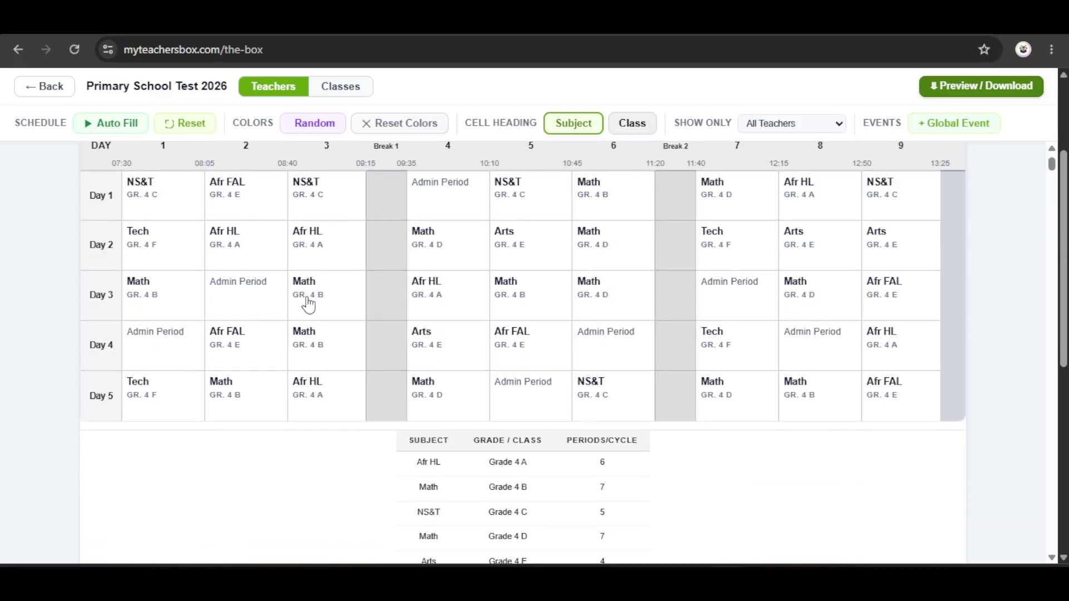
scroll(307, 305, down, 2)
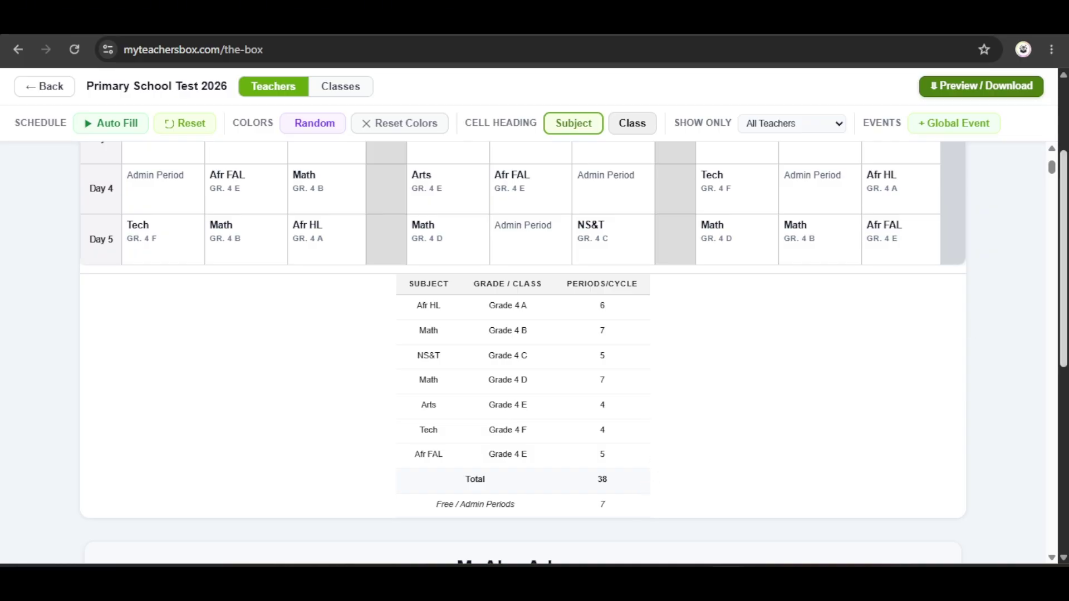
drag(1052, 167, 1060, 565)
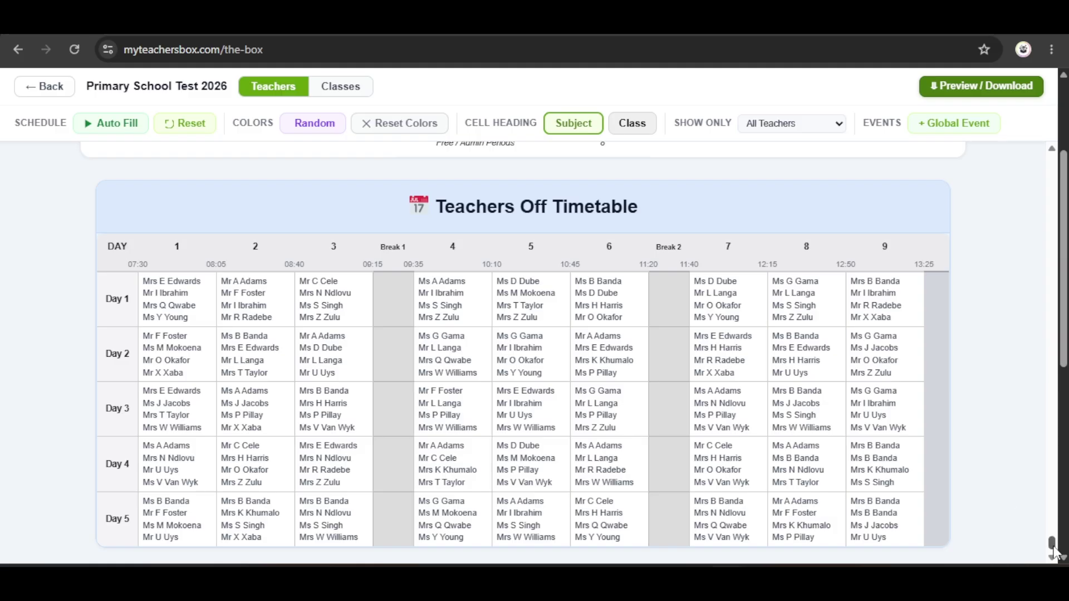
drag(1052, 546, 1051, 151)
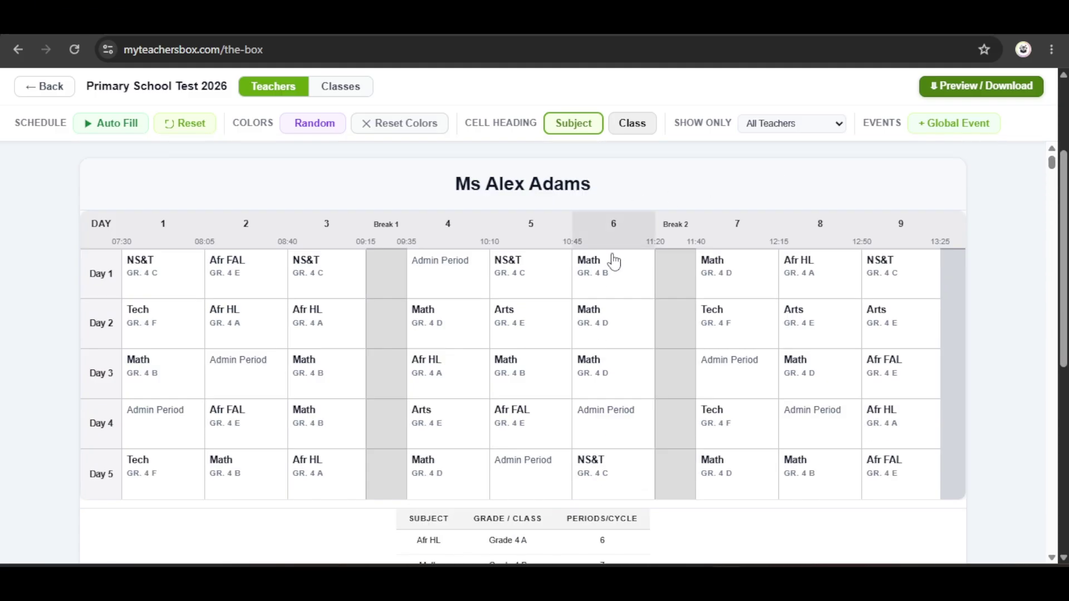
- View the style options for Math in the first teacher's Day 1 period 6, and apply random colors to the timetables
click(608, 279)
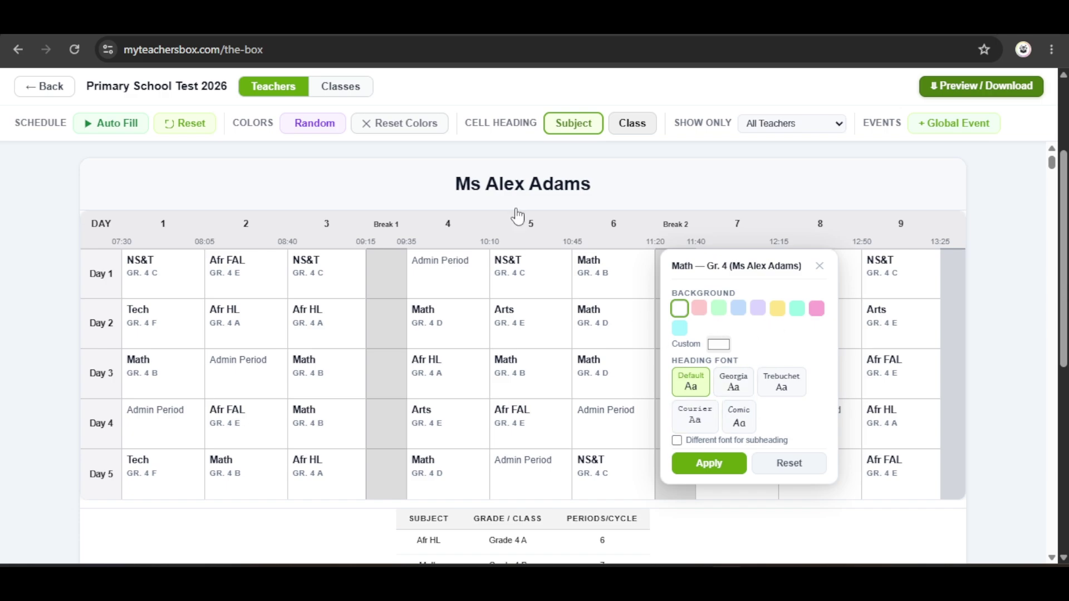
click(323, 131)
click(513, 358)
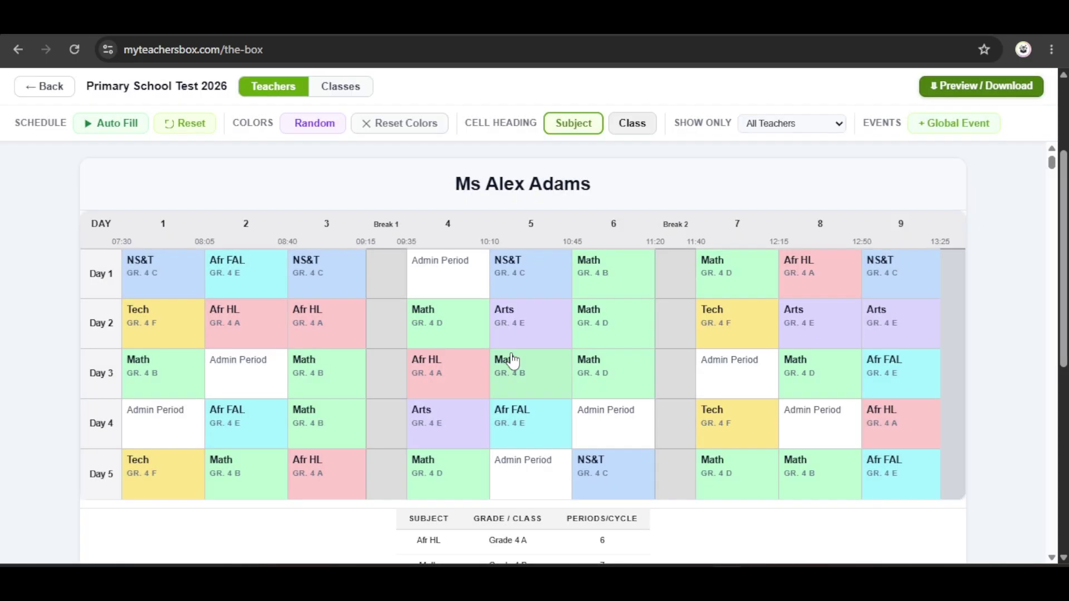
scroll(474, 387, down, 12)
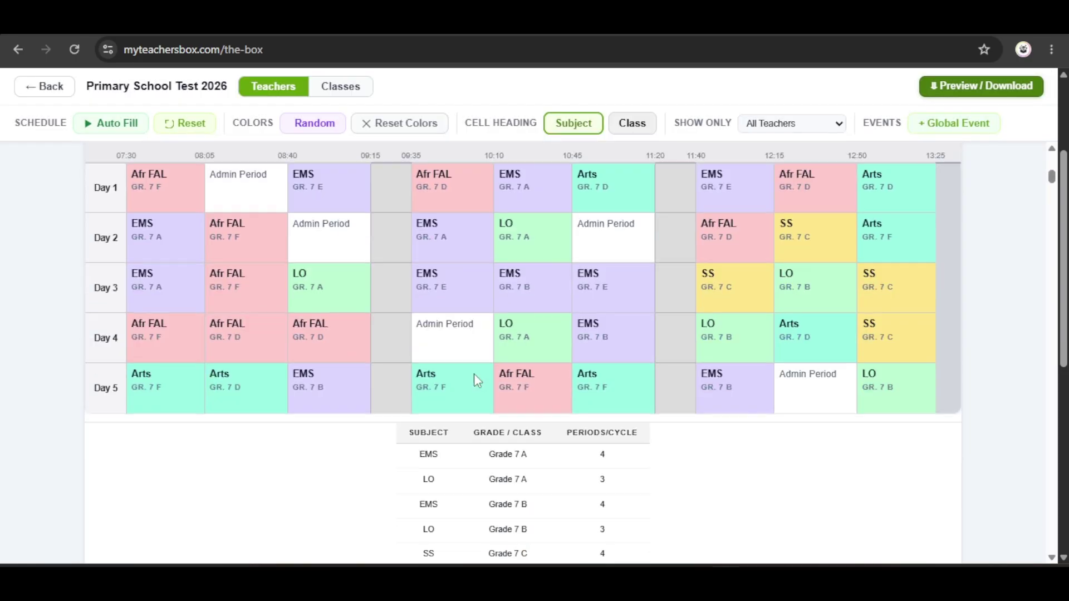
- Add a 20-minute global event named Sport after Period 3, active on all five days
scroll(477, 382, up, 10)
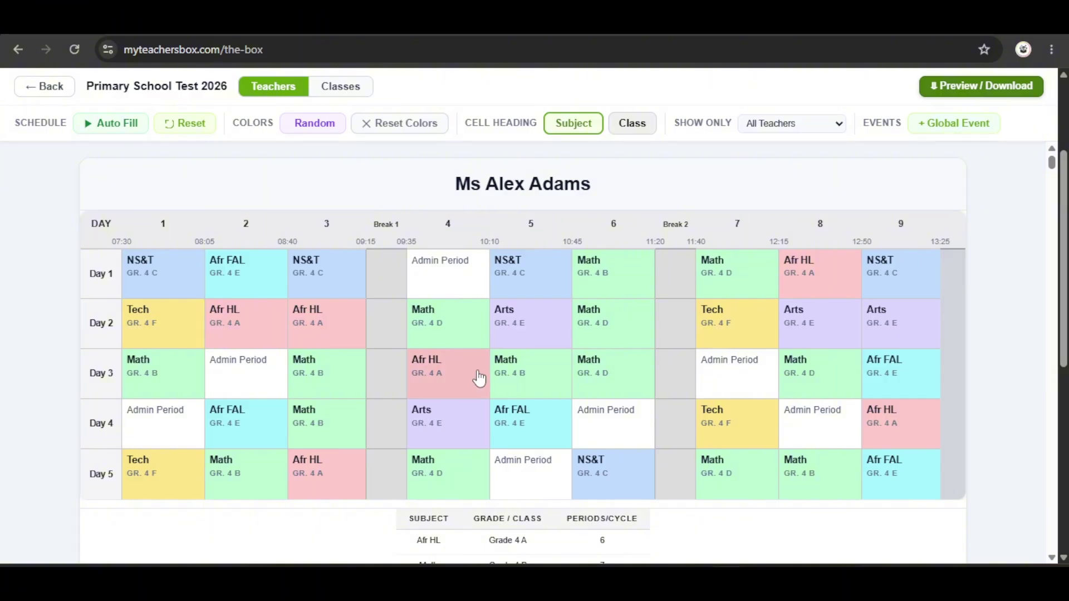
click(931, 129)
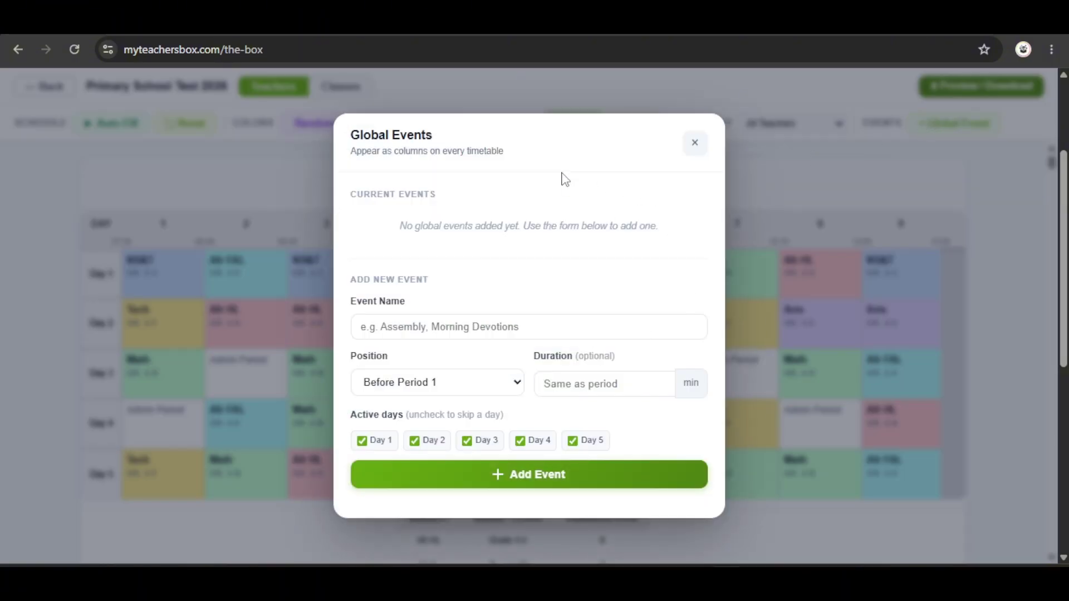
click(449, 331)
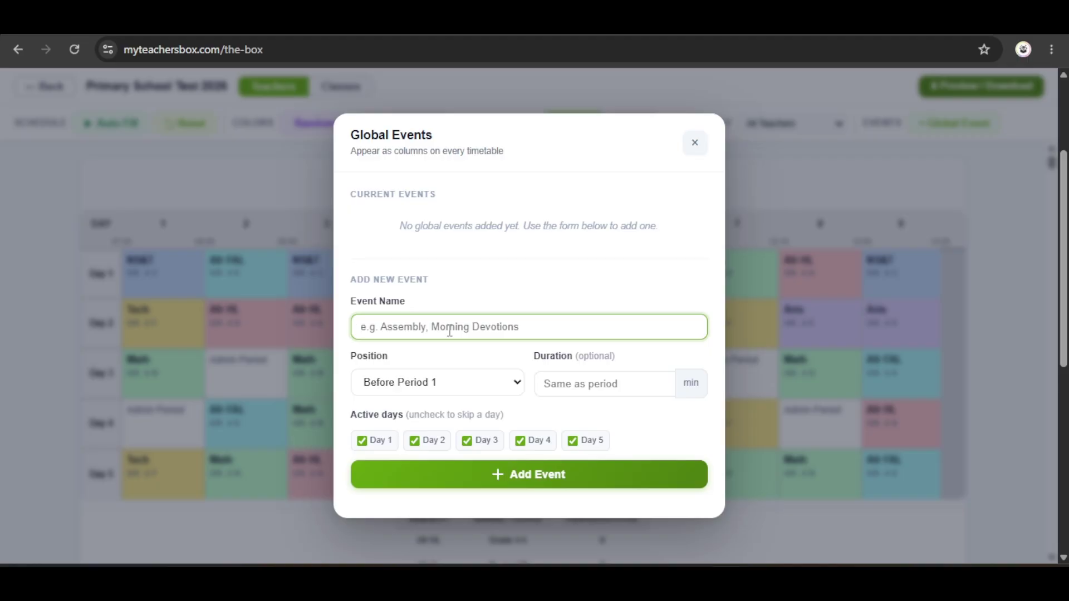
text(Sport)
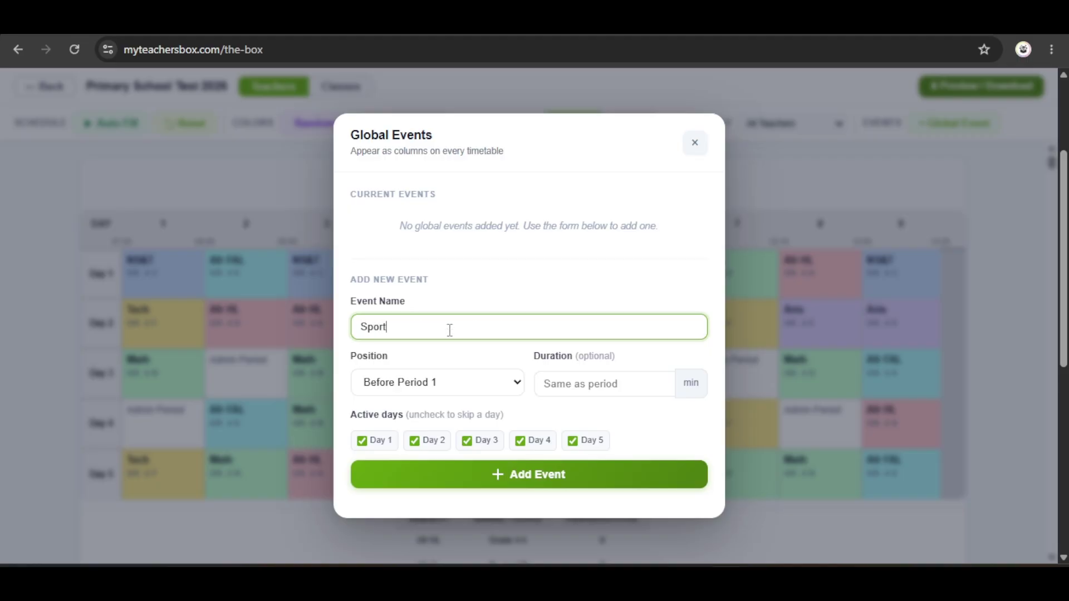
click(456, 395)
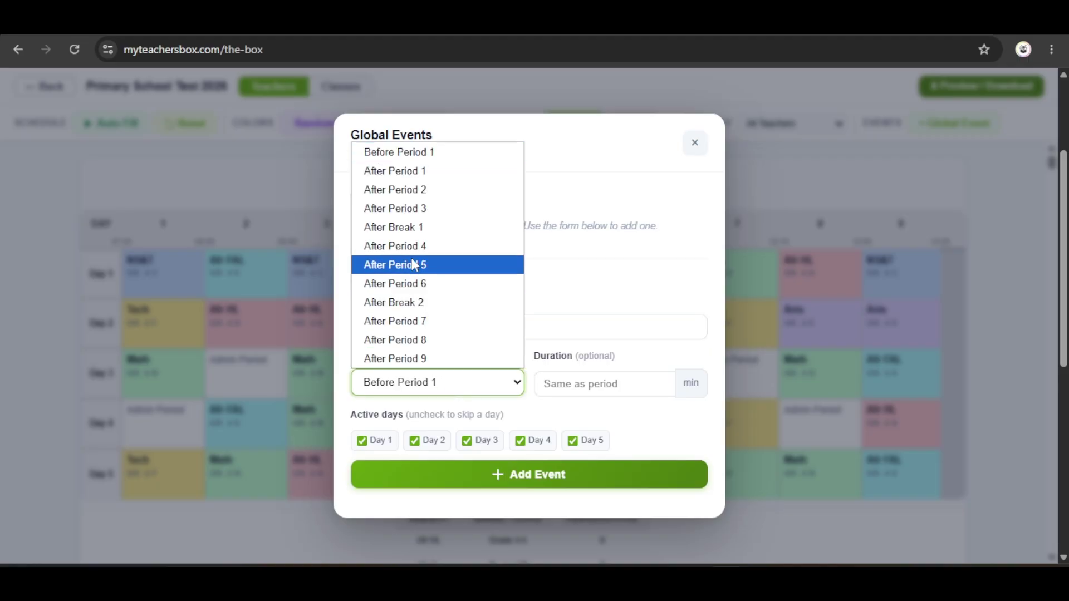
click(410, 209)
click(588, 376)
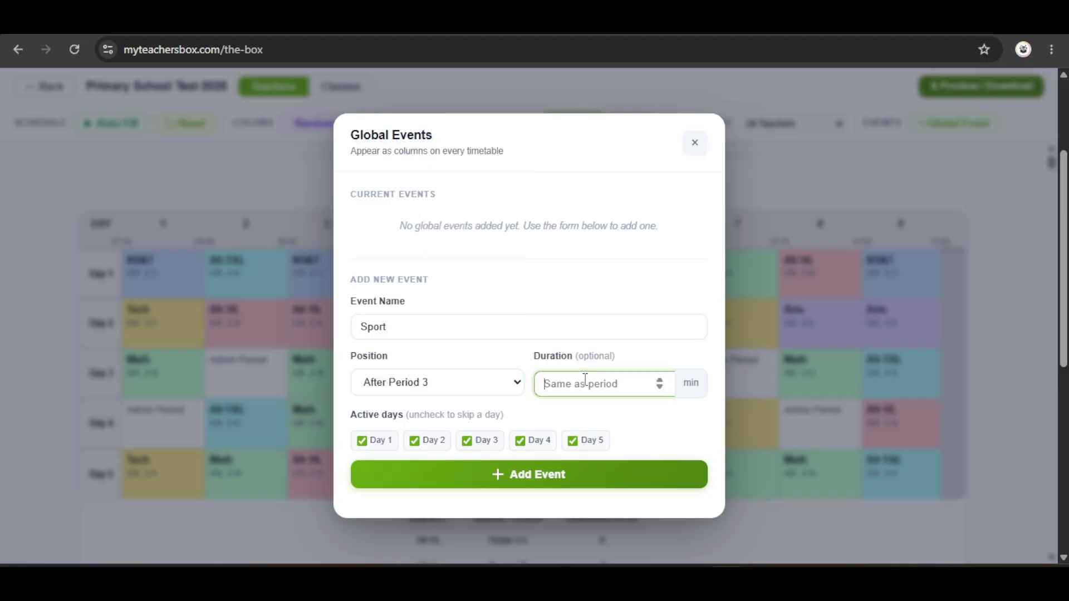
text(20)
click(529, 474)
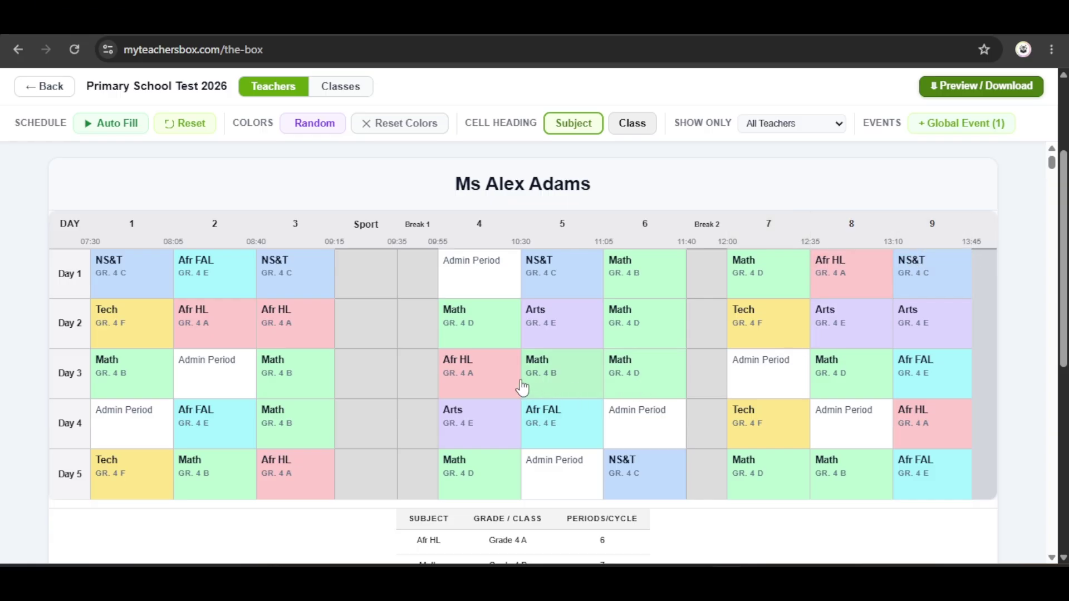
- Render the timetables and download them in A4 landscape format, one per page
click(951, 89)
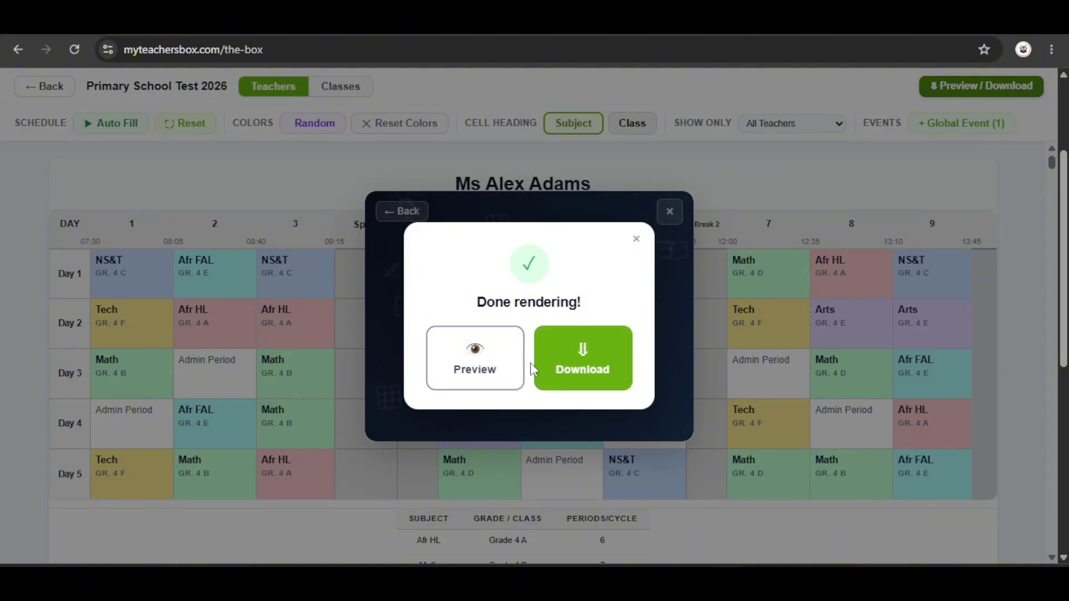
click(583, 361)
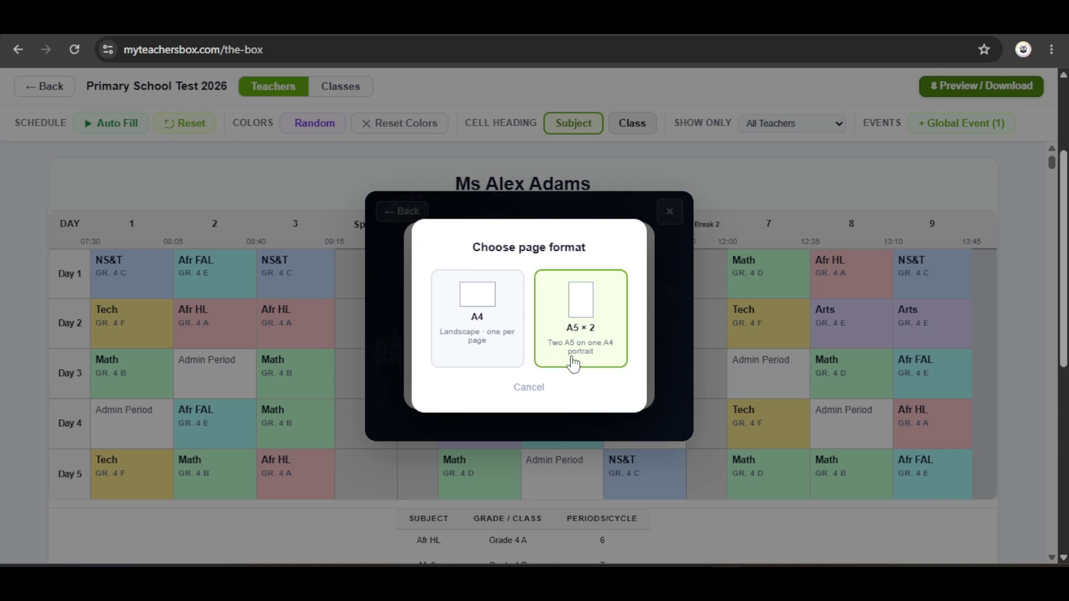
click(491, 332)
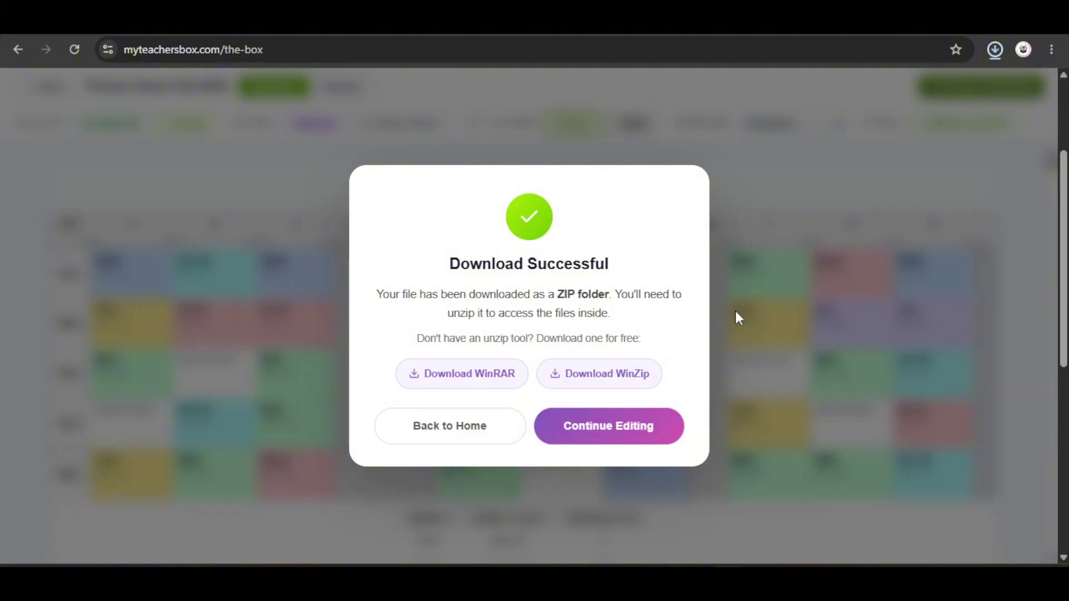
- Open the downloaded Primary School Test 2026 ZIP folder and look through its teachers and classes subfolders
mouse_move(844, 99)
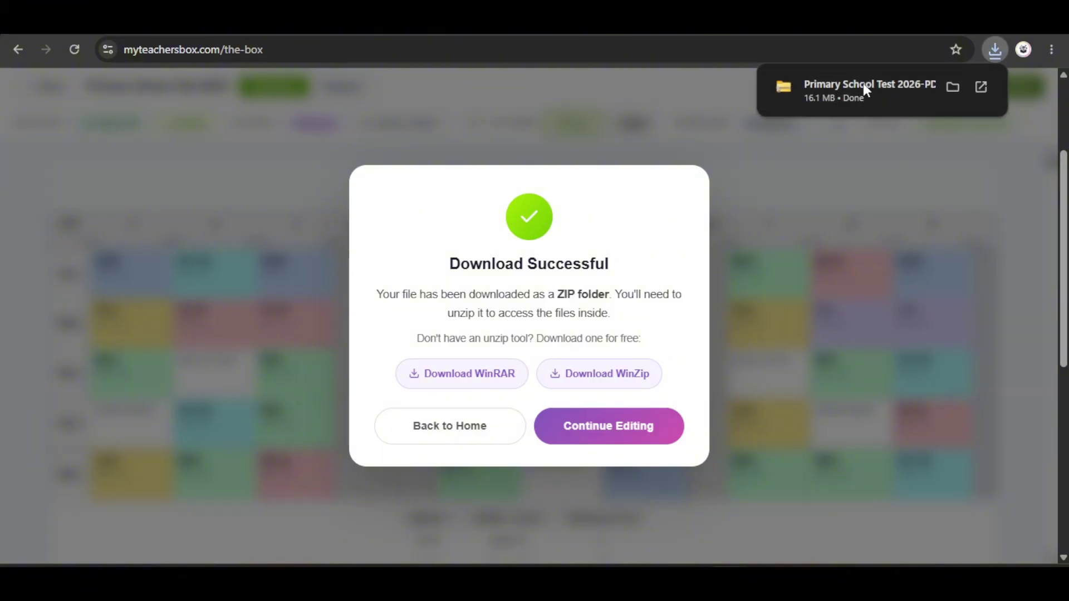
click(863, 88)
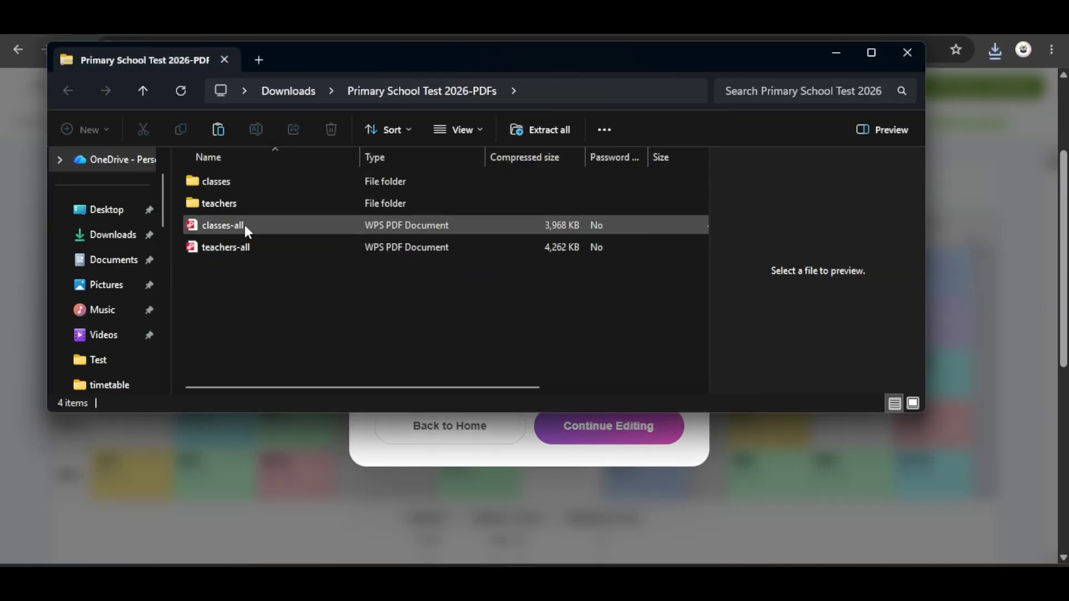
double_click(262, 201)
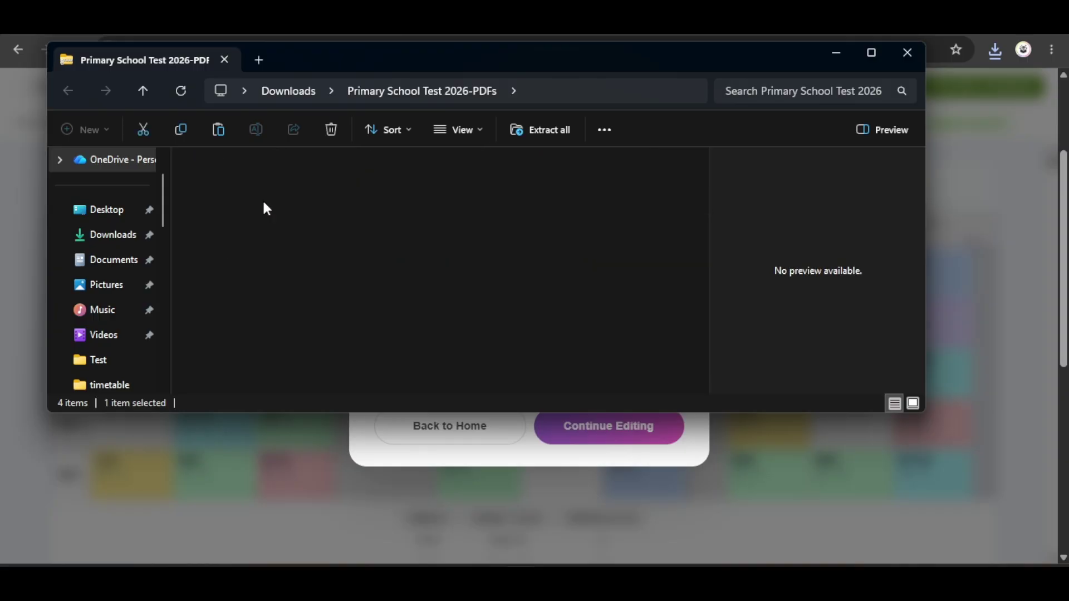
scroll(275, 190, down, 6)
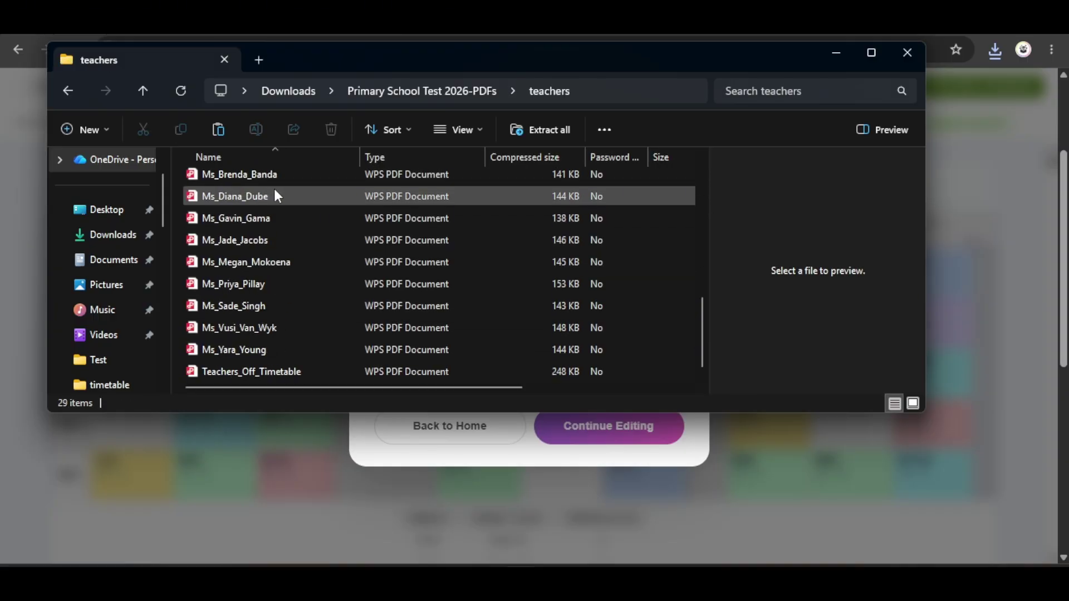
scroll(273, 195, up, 6)
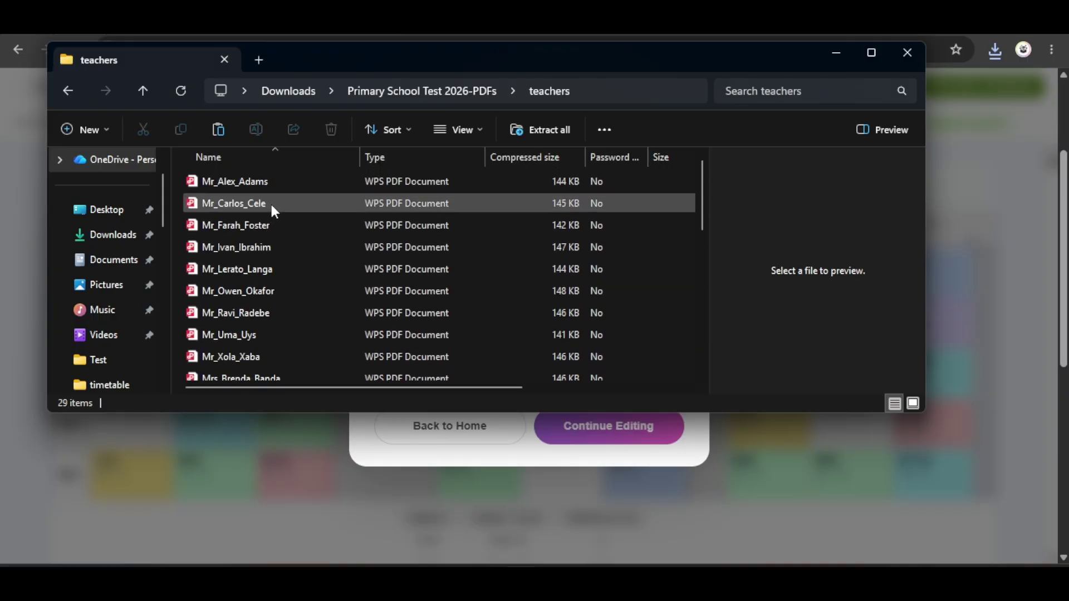
click(143, 91)
double_click(250, 186)
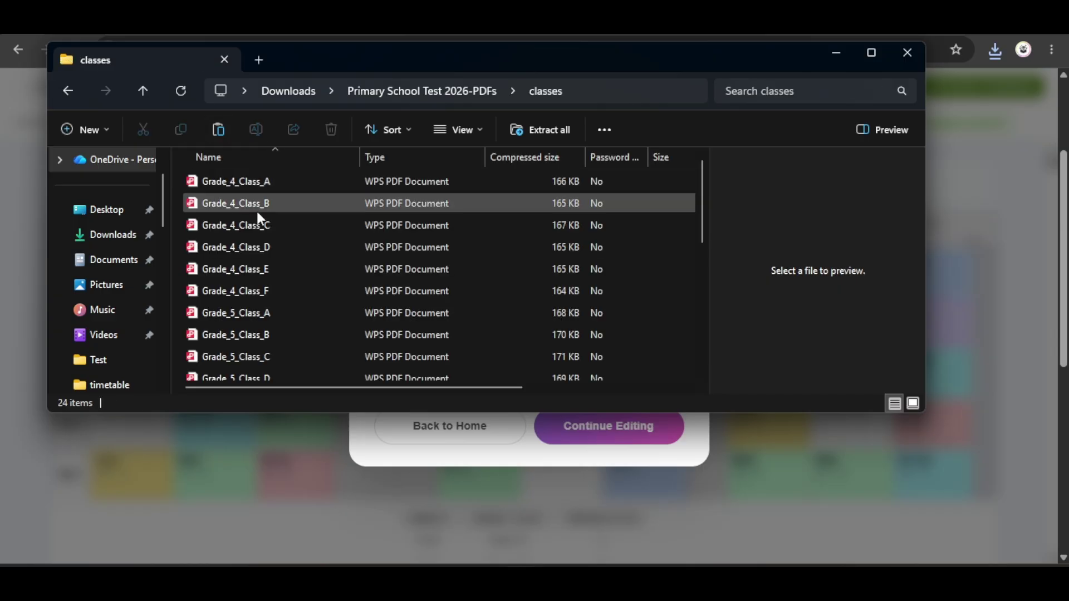
click(141, 92)
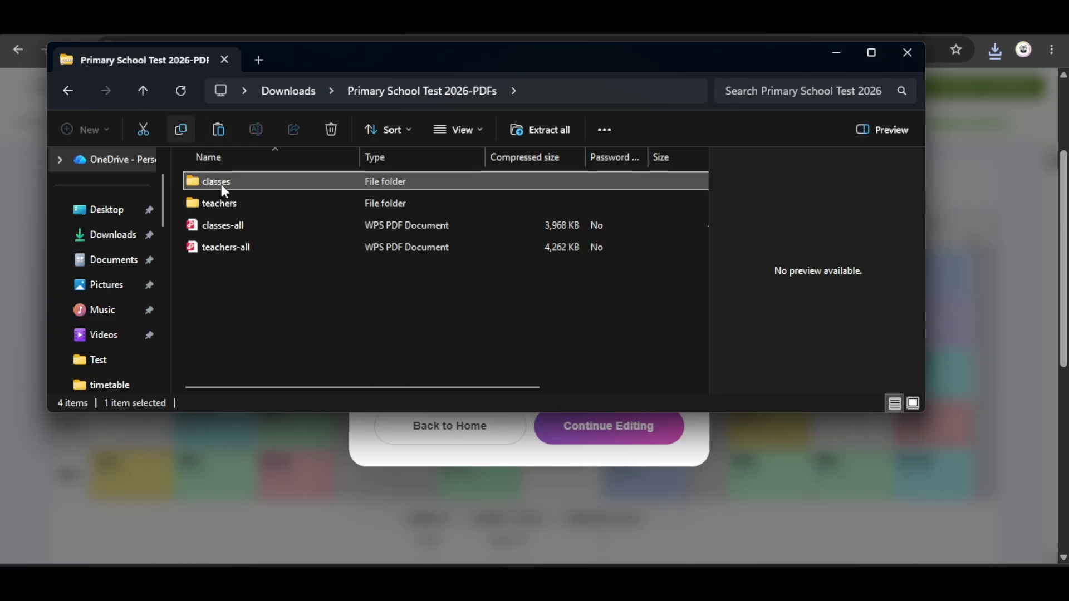
- Open the teachers-all PDF from the ZIP folder and examine the teacher timetables on its first pages
click(280, 244)
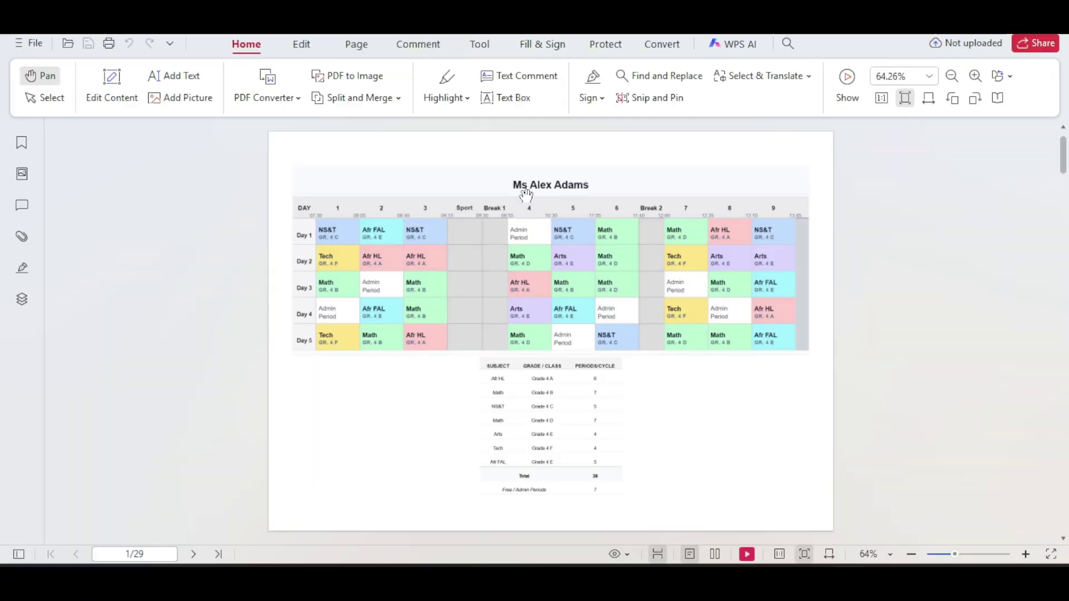
scroll(606, 315, down, 5)
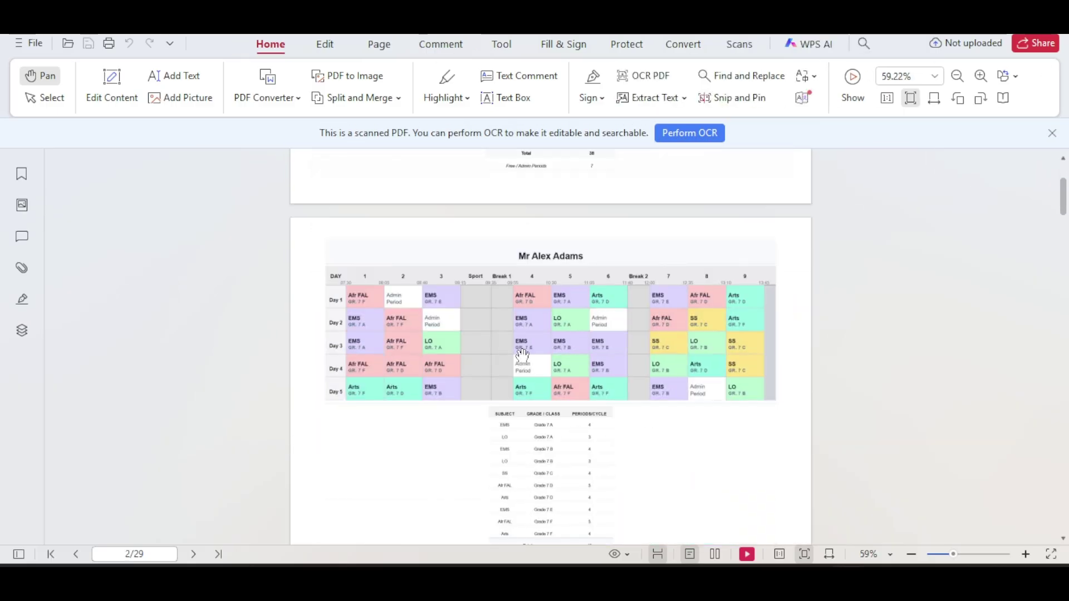
scroll(522, 355, down, 10)
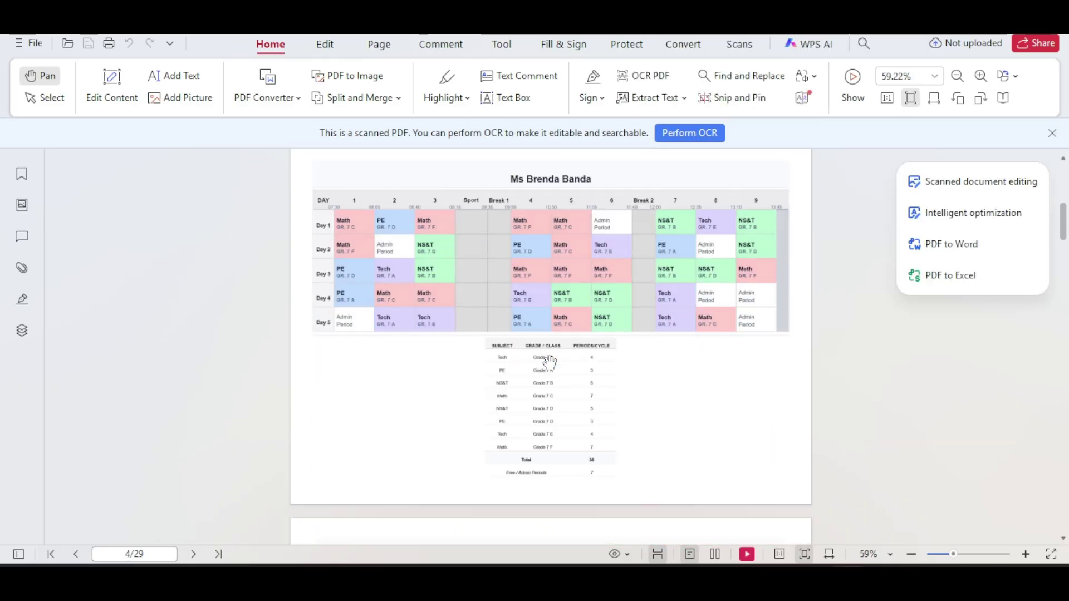